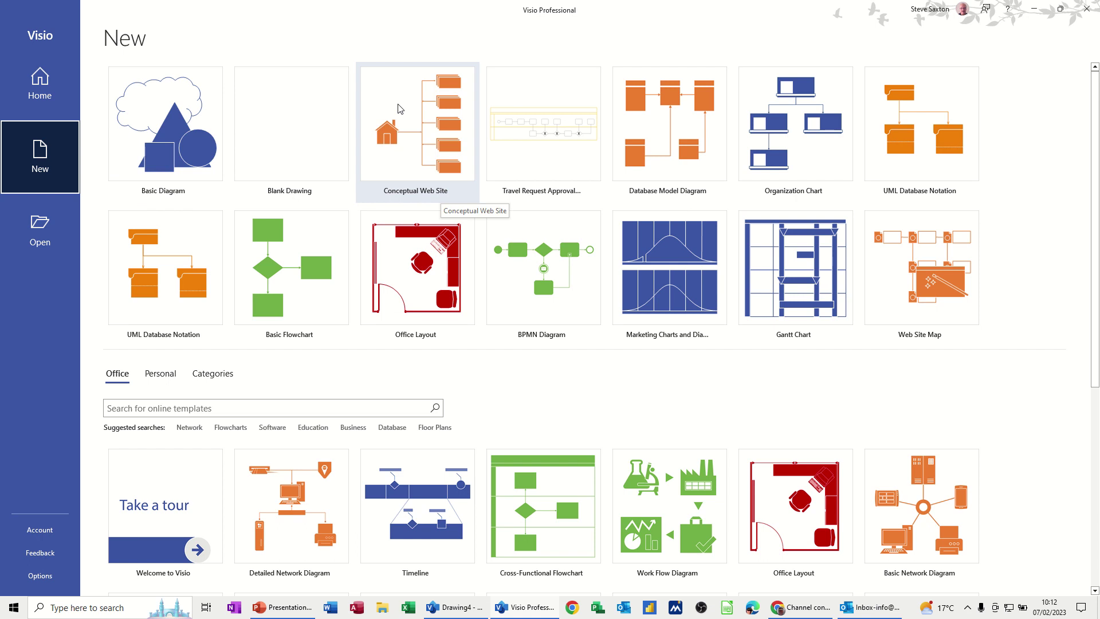
Create a new metric-unit drawing from the Conceptual Web Site template
{"action": "left_click", "coordinate": [404, 107]}
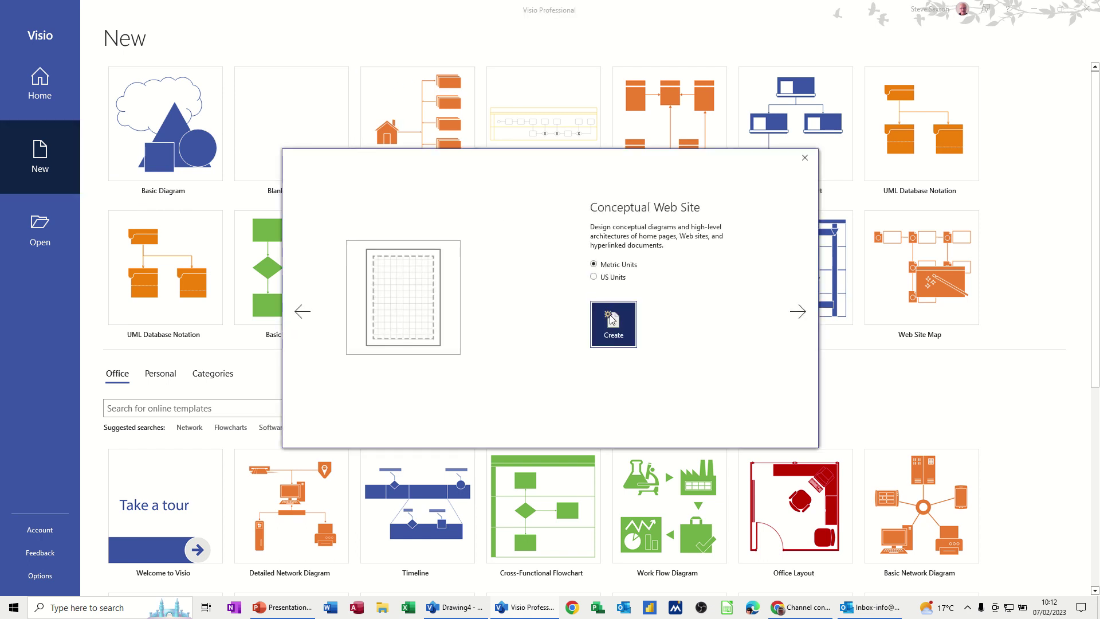
{"action": "left_click", "coordinate": [612, 314]}
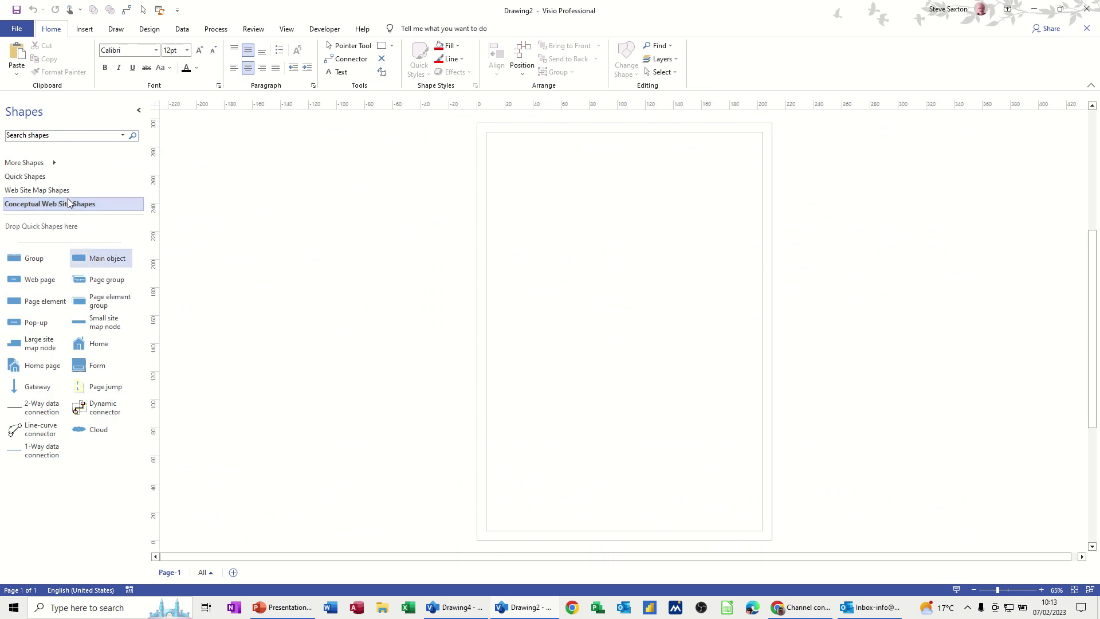
{"action": "left_click", "coordinate": [46, 176]}
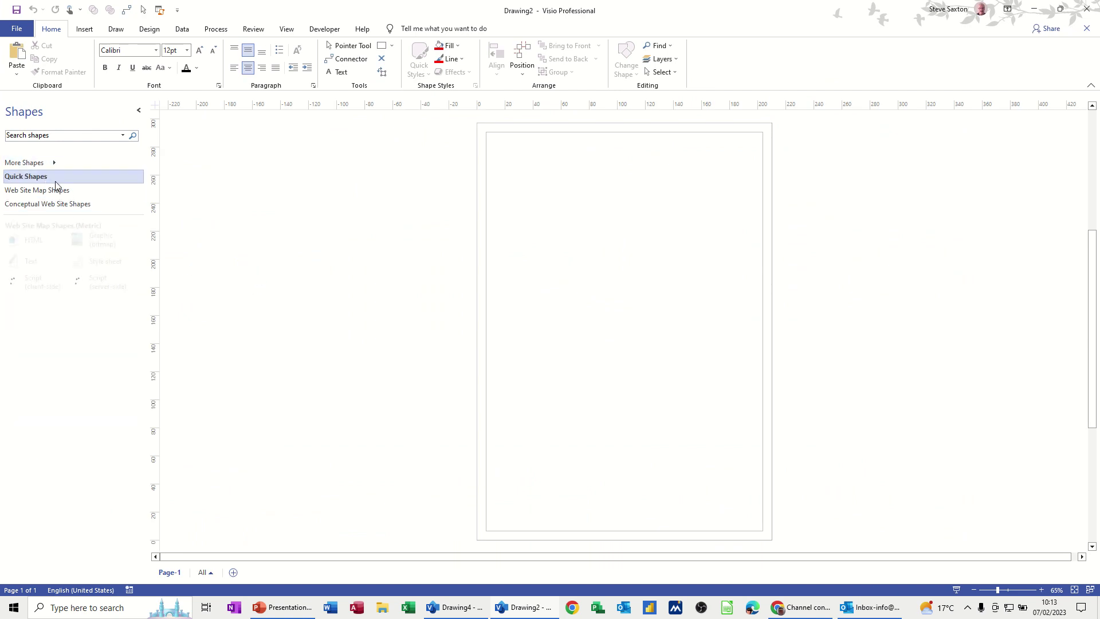
{"action": "left_click", "coordinate": [49, 195]}
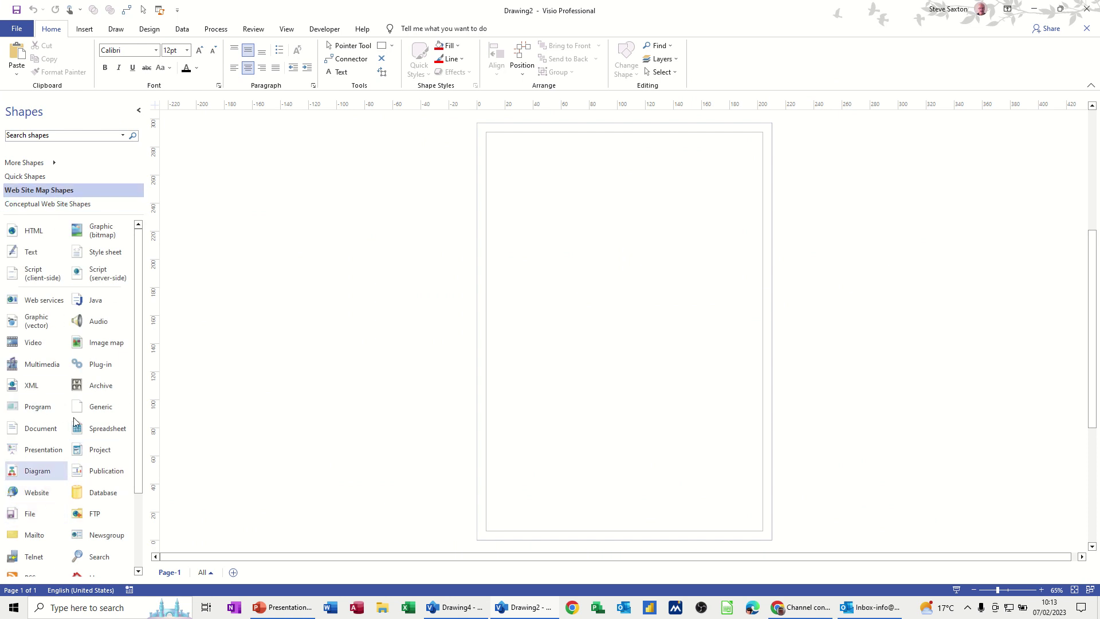
{"action": "left_click", "coordinate": [10, 208]}
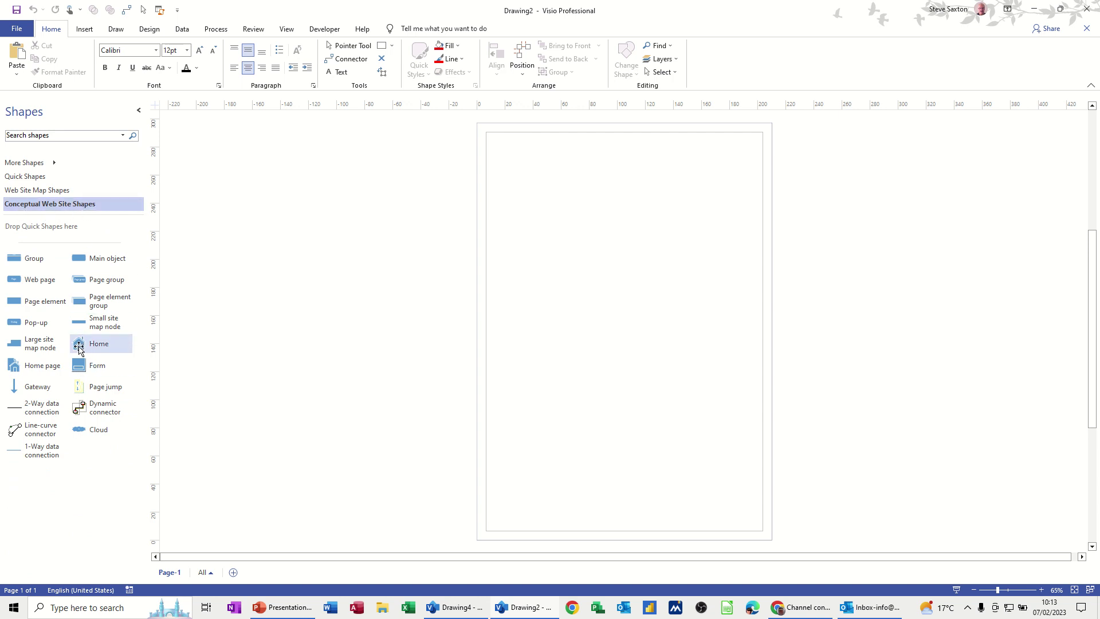
Place a Home shape and add two connected Page groups, stacked in a column to its right
{"action": "left_click_drag", "start_coordinate": [78, 348], "coordinate": [519, 285]}
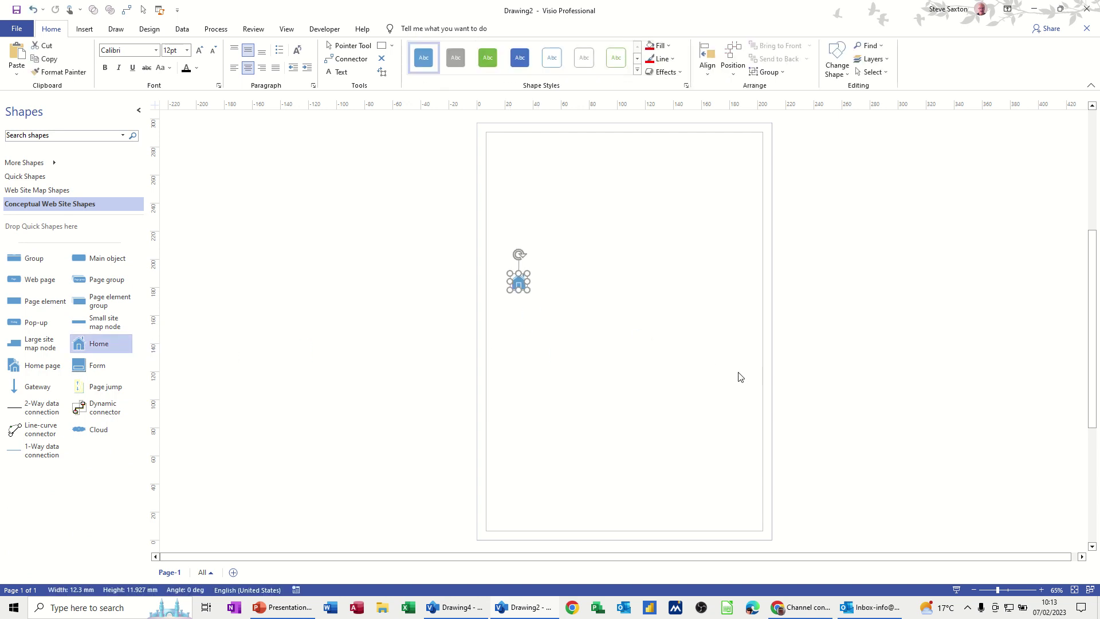
{"action": "scroll", "coordinate": [731, 382], "scroll_direction": "up", "scroll_amount": 3}
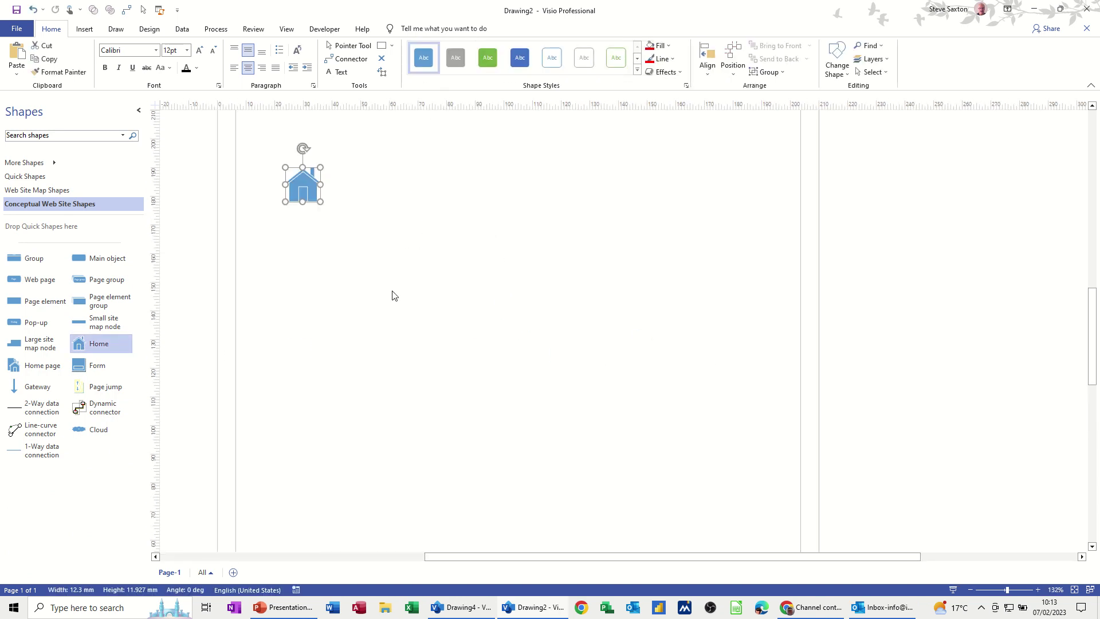
{"action": "scroll", "coordinate": [408, 329], "scroll_direction": "up", "scroll_amount": 1}
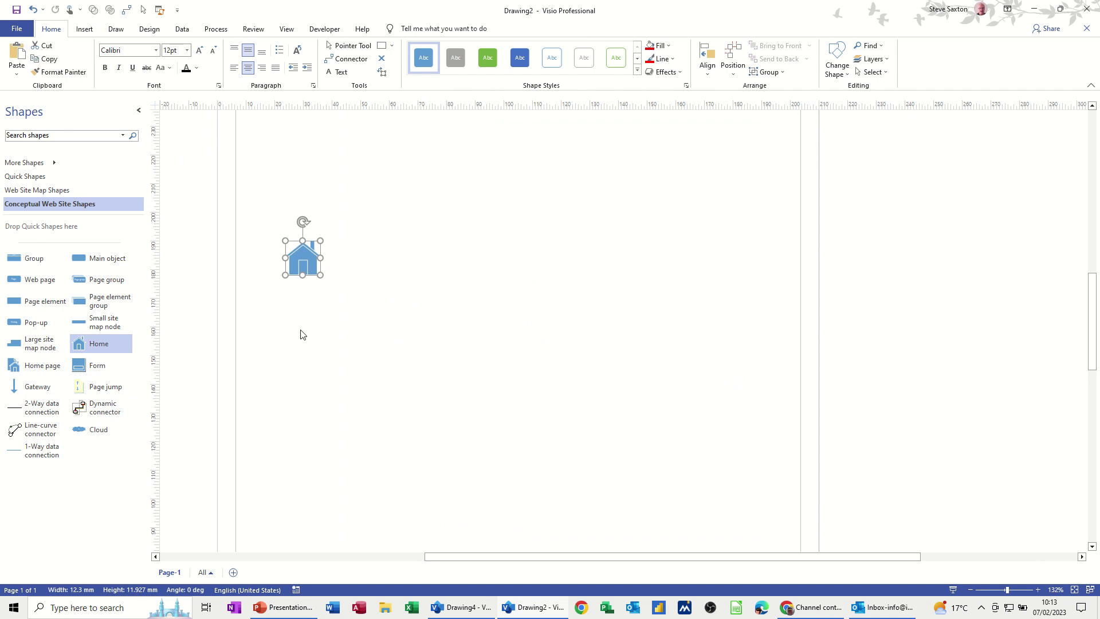
{"action": "mouse_move", "coordinate": [334, 258]}
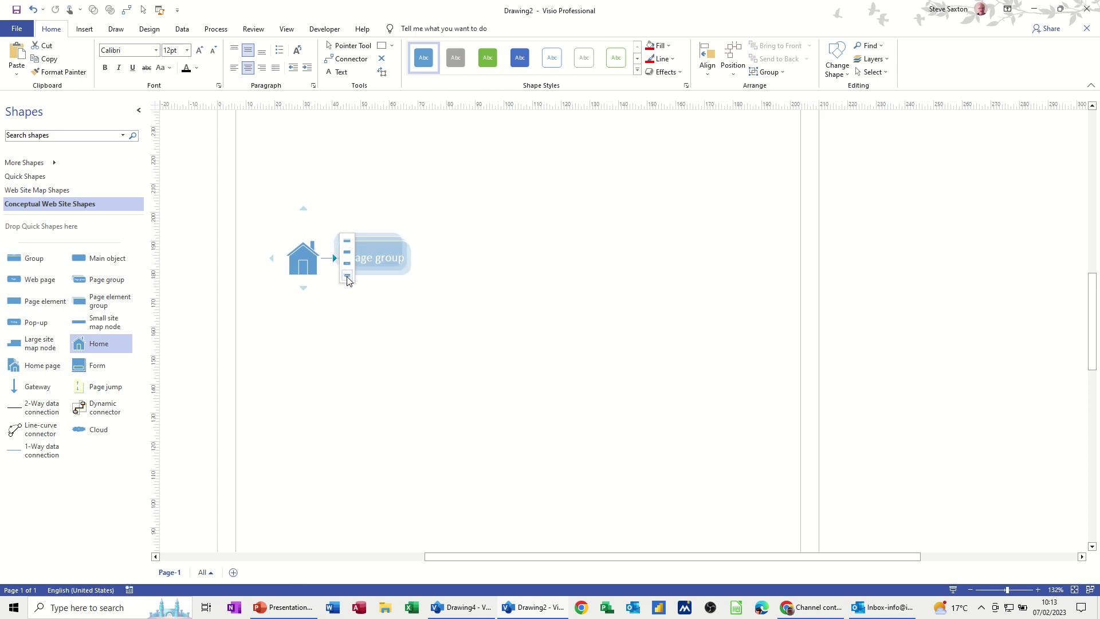
{"action": "left_click", "coordinate": [347, 279]}
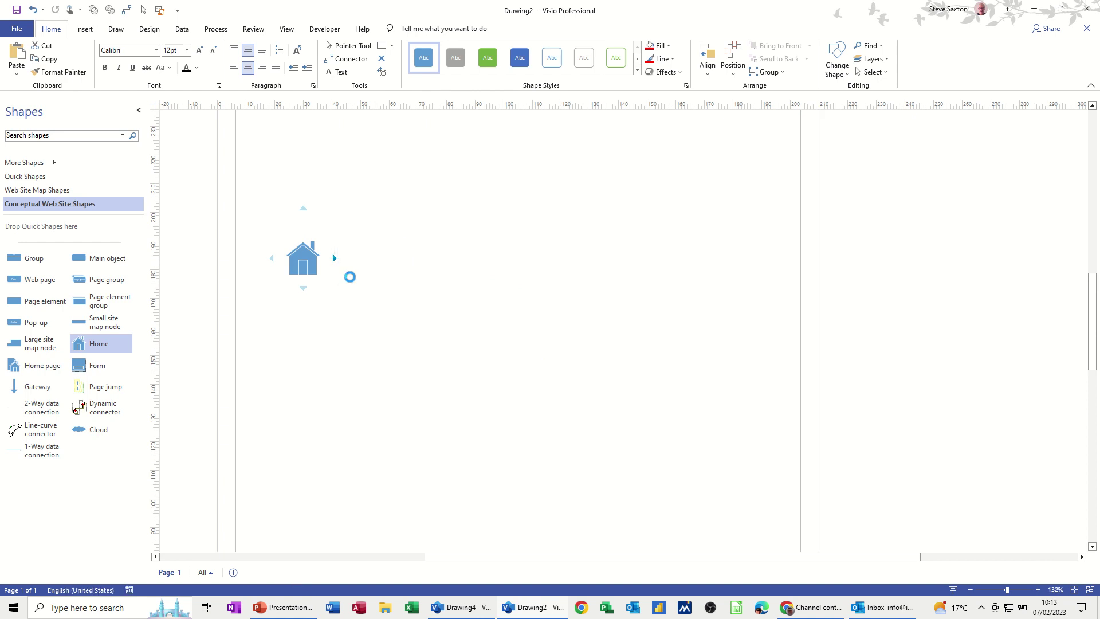
{"action": "left_click", "coordinate": [303, 263]}
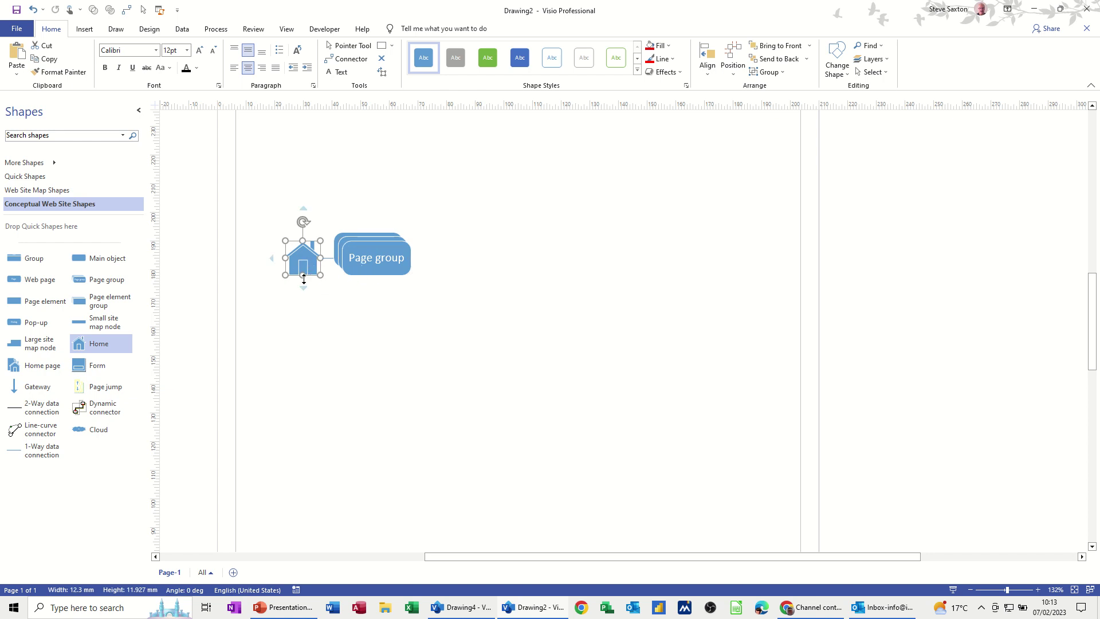
{"action": "mouse_move", "coordinate": [303, 288]}
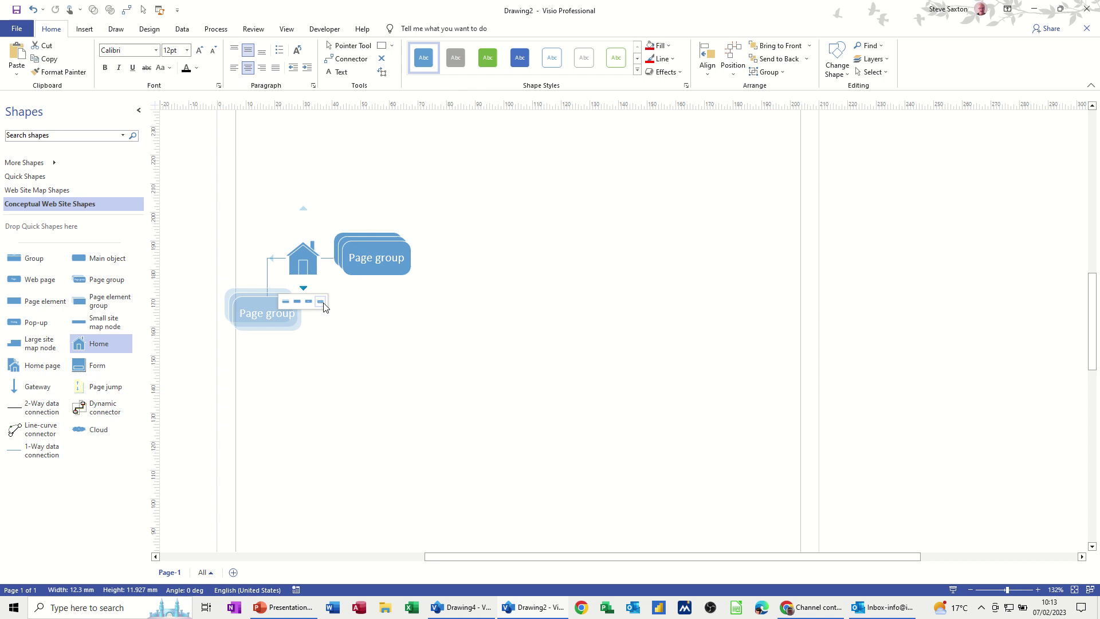
{"action": "left_click", "coordinate": [322, 303]}
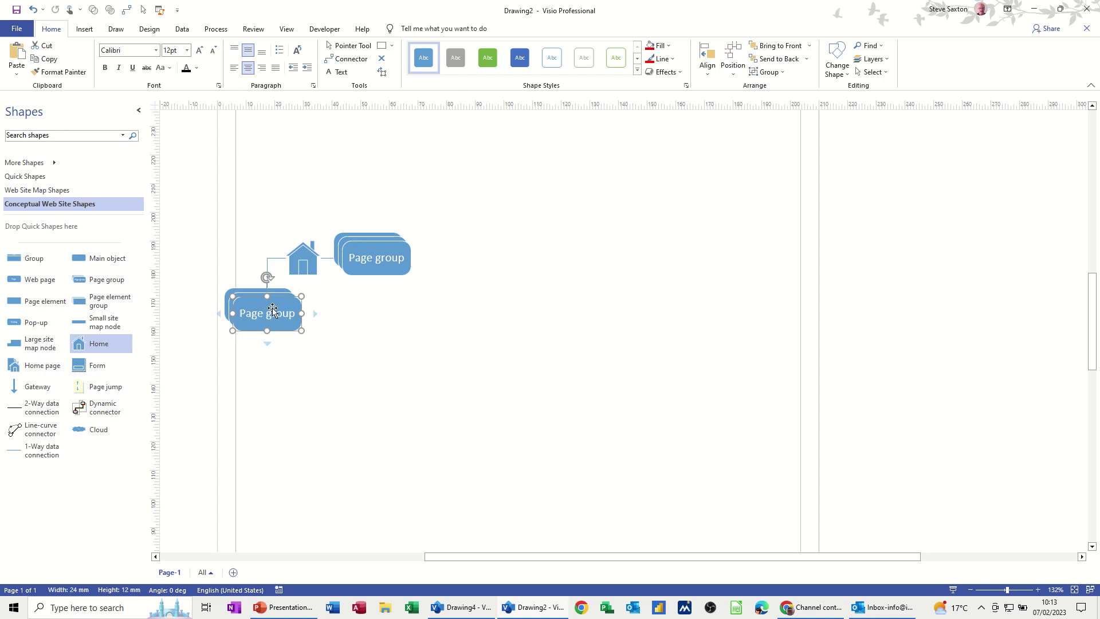
{"action": "left_click_drag", "start_coordinate": [273, 310], "coordinate": [382, 318]}
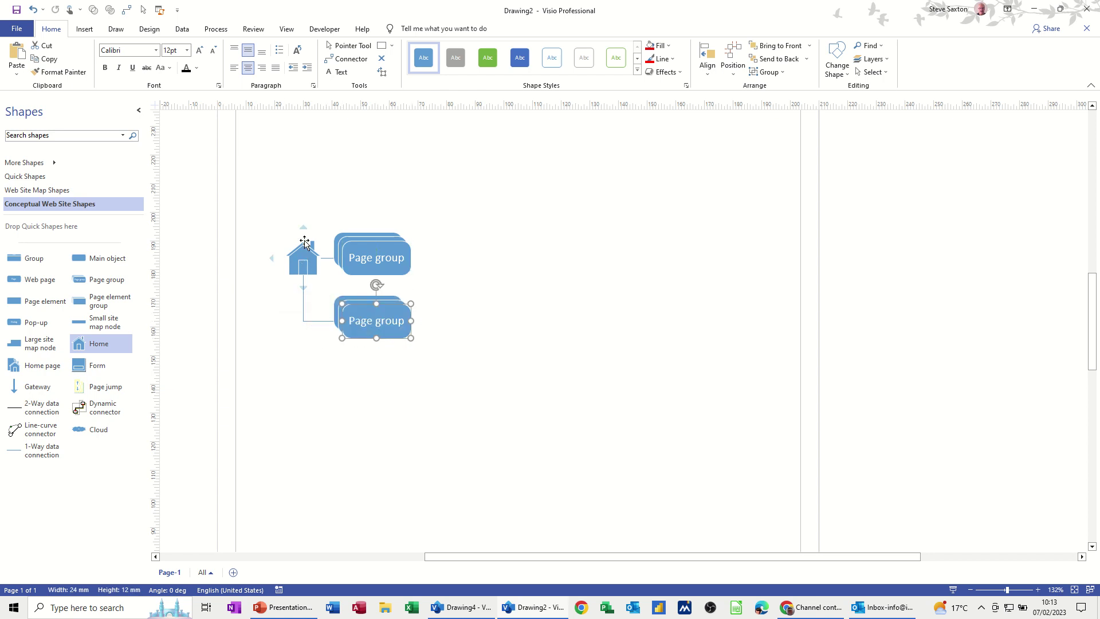
Add three more connected Page groups above and below, forming a column of five
{"action": "left_click", "coordinate": [321, 218]}
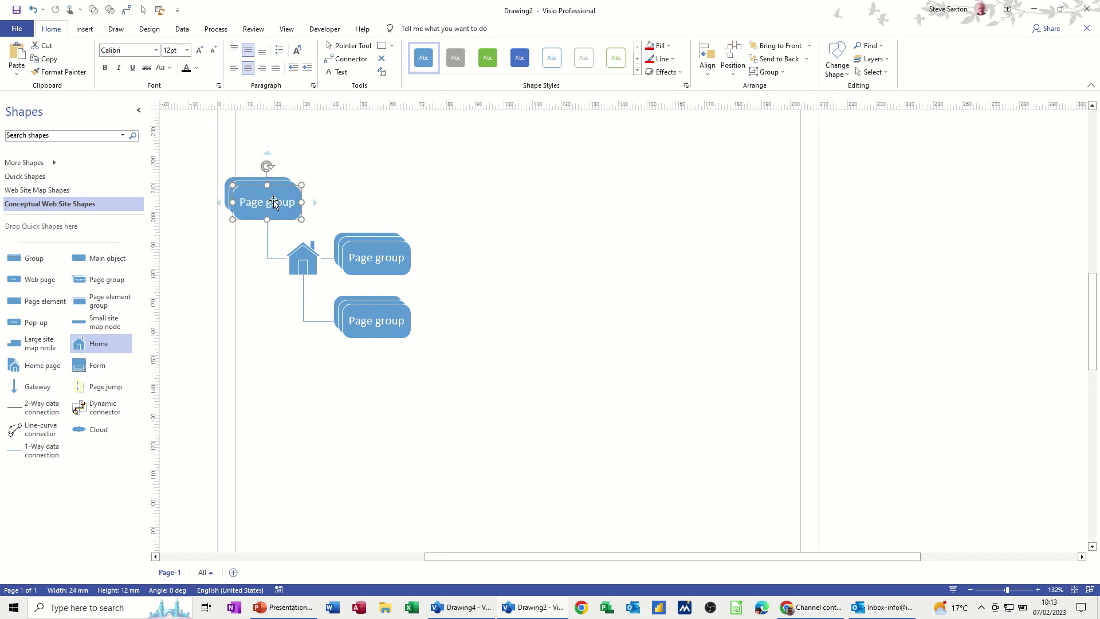
{"action": "left_click_drag", "start_coordinate": [274, 203], "coordinate": [383, 189]}
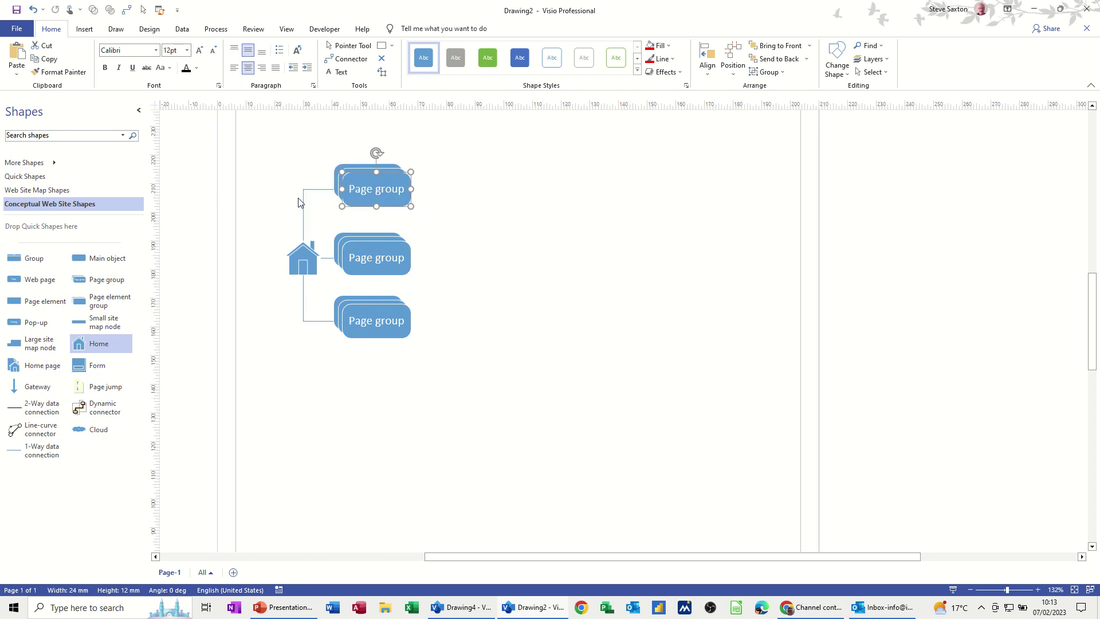
{"action": "mouse_move", "coordinate": [303, 289]}
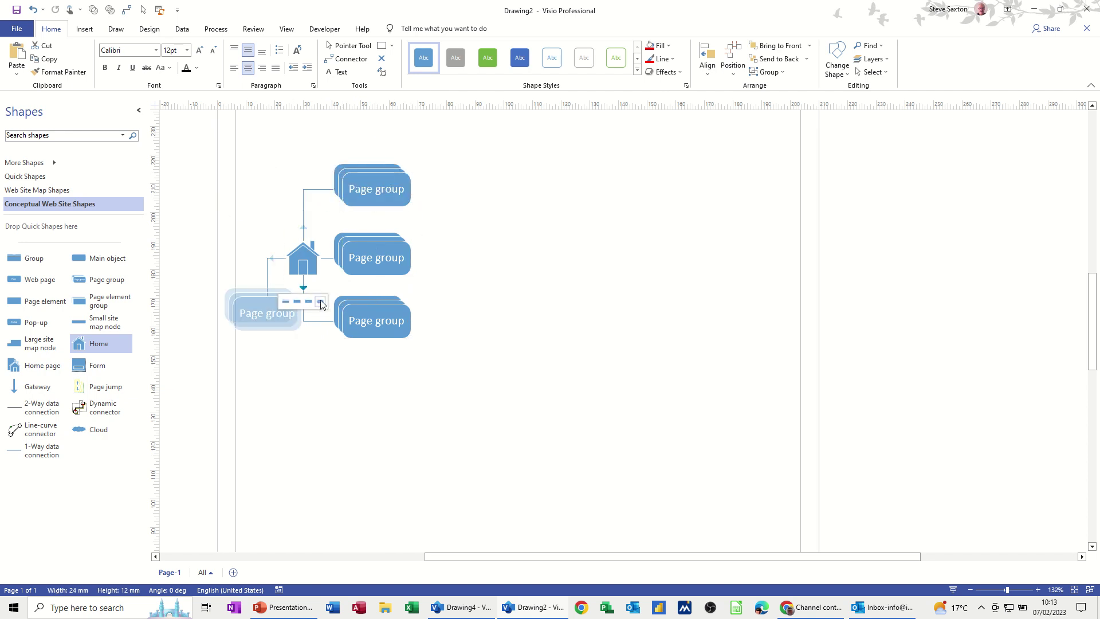
{"action": "left_click", "coordinate": [320, 304]}
{"action": "left_click_drag", "start_coordinate": [272, 322], "coordinate": [381, 393]}
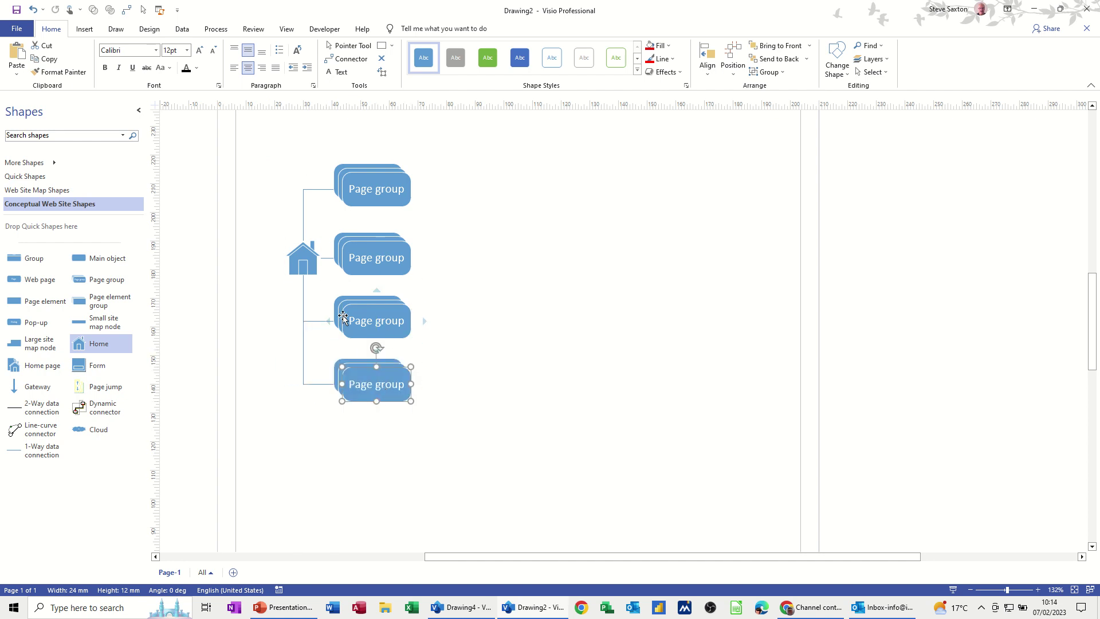
{"action": "mouse_move", "coordinate": [303, 269]}
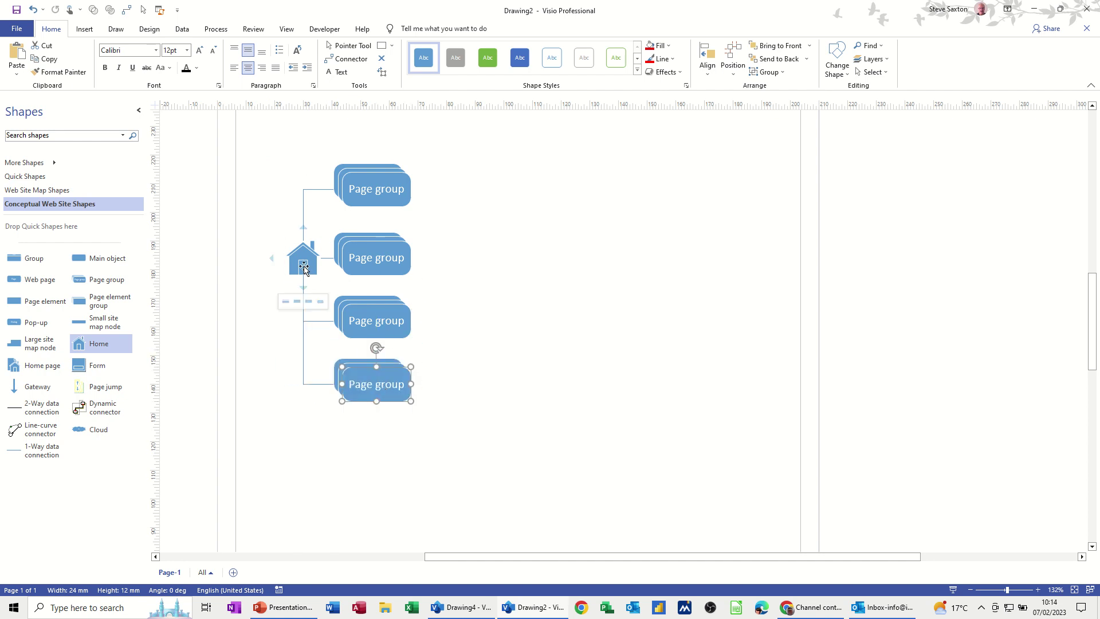
{"action": "left_click", "coordinate": [321, 302]}
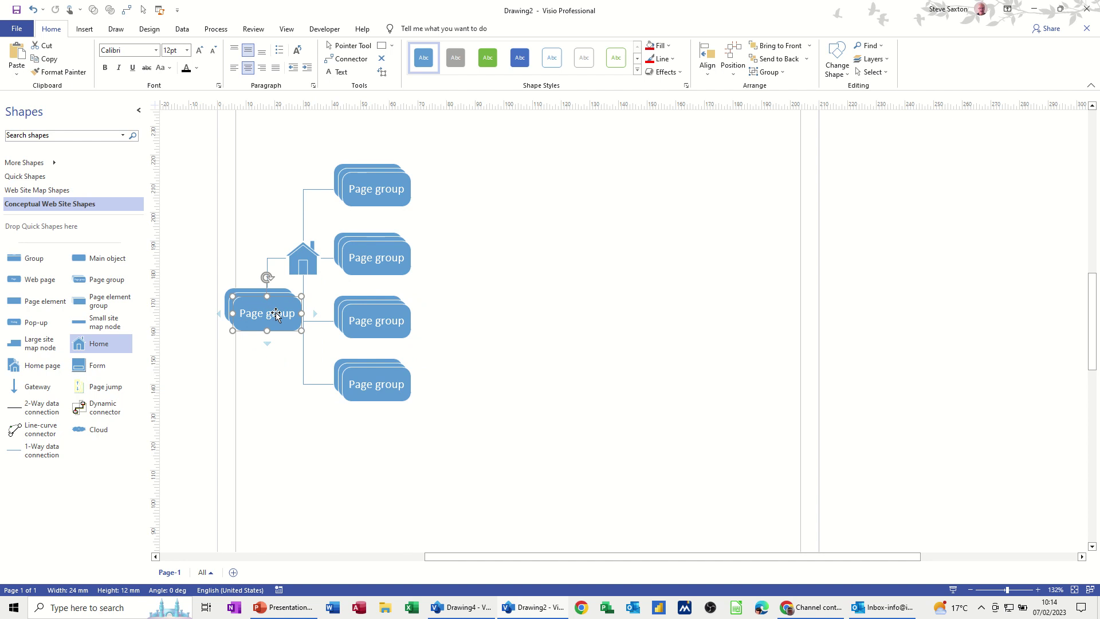
{"action": "left_click_drag", "start_coordinate": [272, 313], "coordinate": [376, 127]}
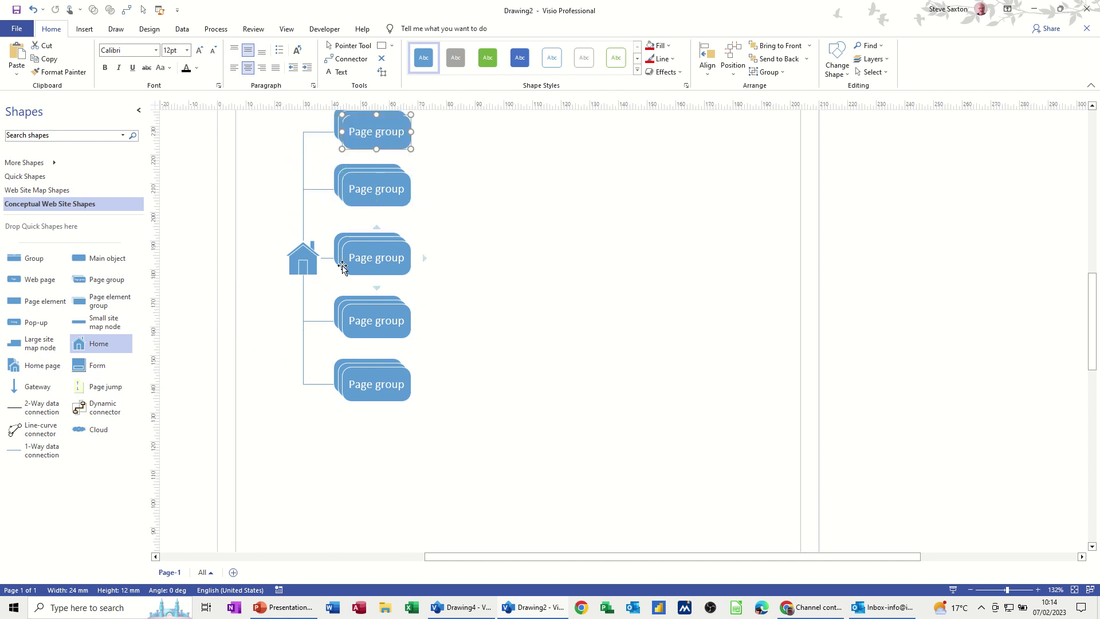
{"action": "scroll", "coordinate": [476, 286], "scroll_direction": "up", "scroll_amount": 2}
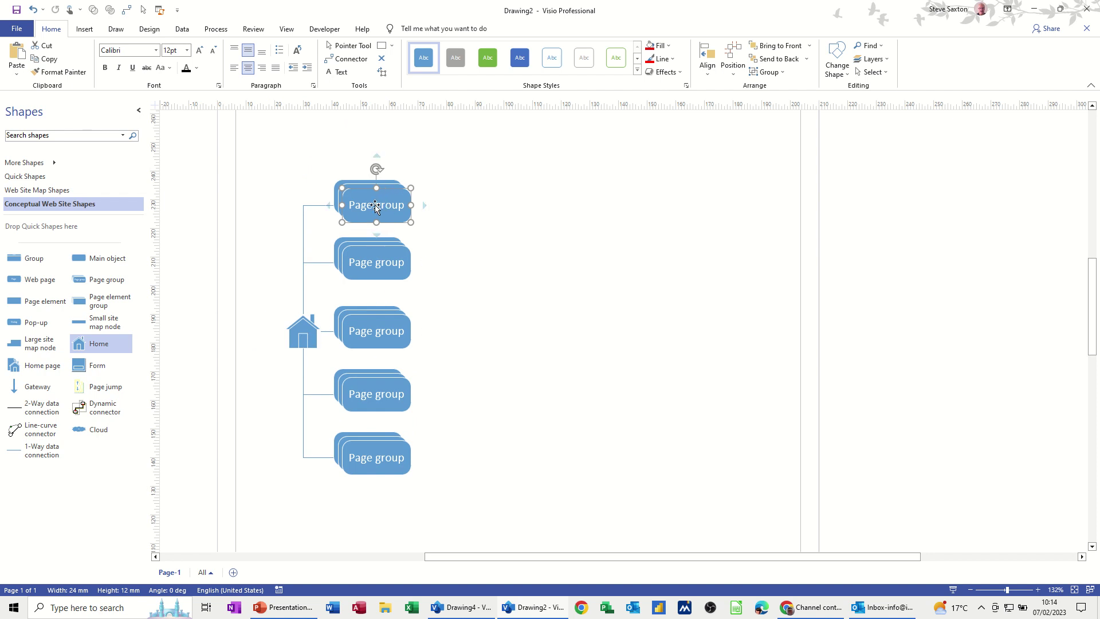
Label the five Page groups, top to bottom, Courses, About, Booking, History and Location
{"action": "left_click", "coordinate": [421, 200]}
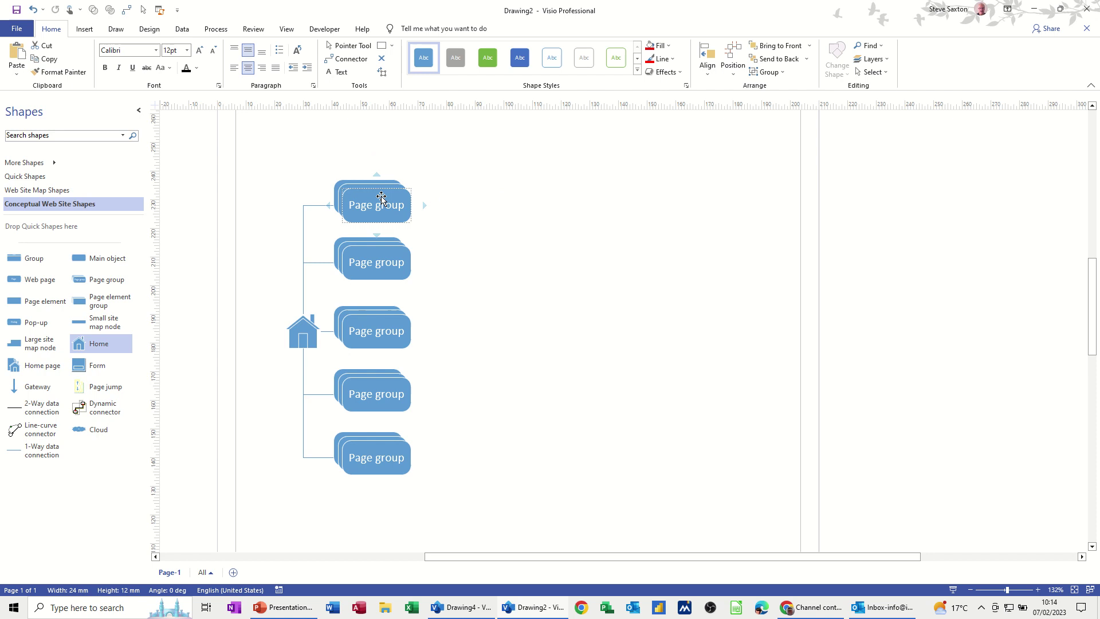
{"action": "left_click", "coordinate": [411, 219]}
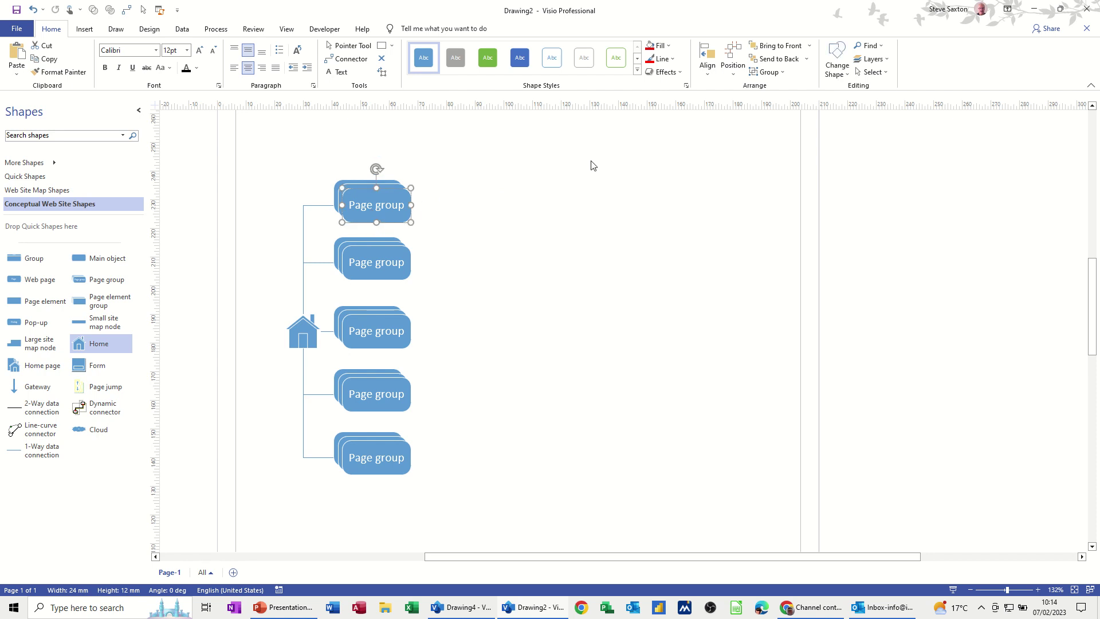
{"action": "type", "text": "Courses"}
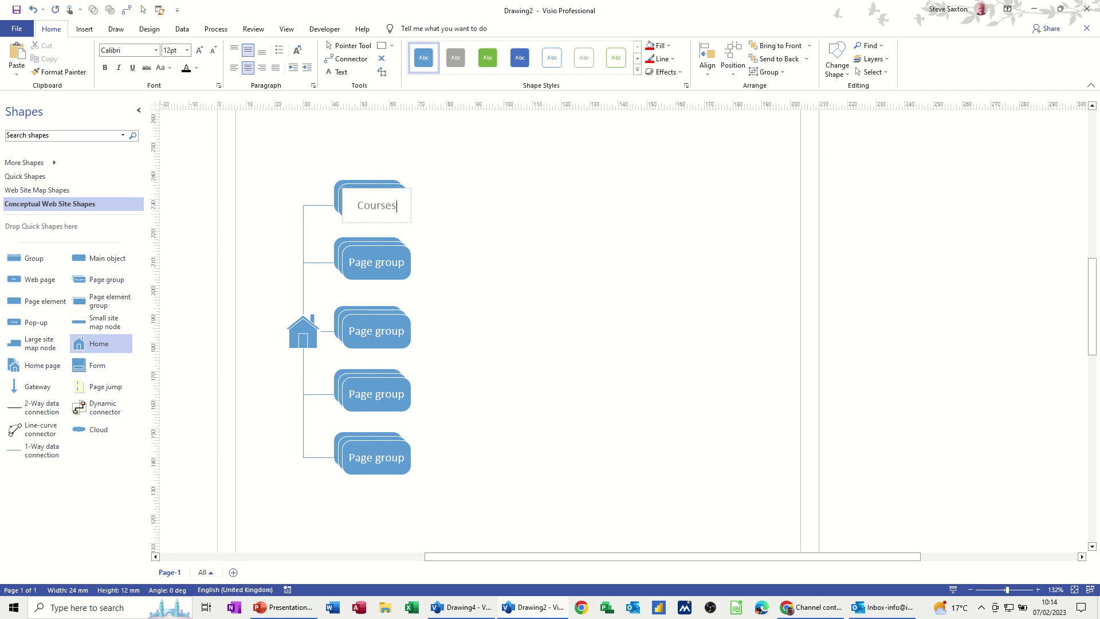
{"action": "left_click", "coordinate": [376, 270]}
{"action": "type", "text": "About"}
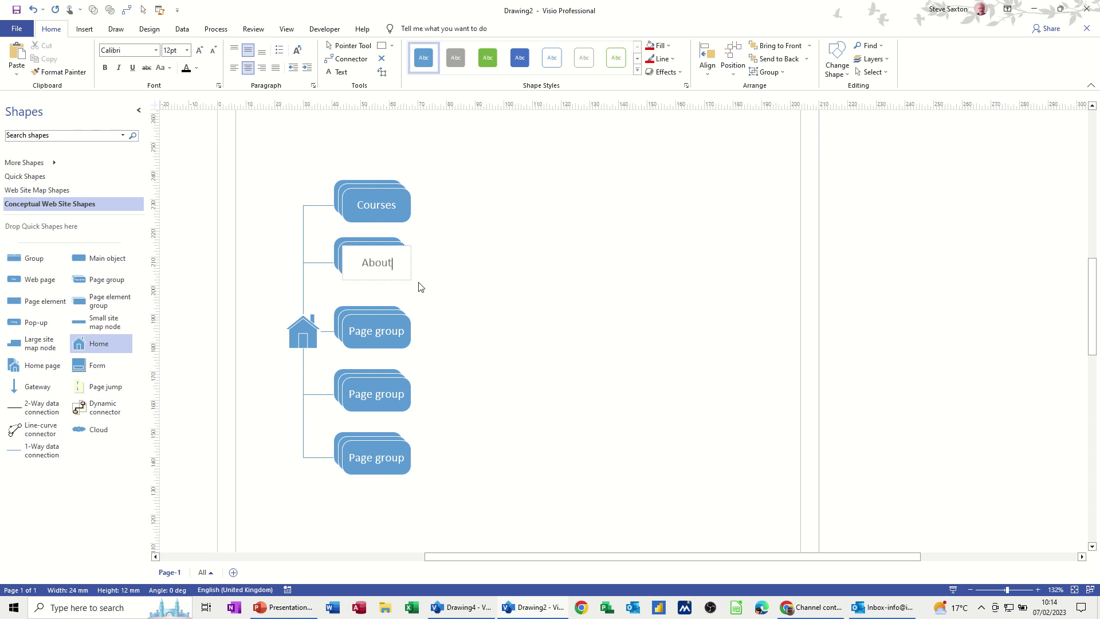
{"action": "left_click", "coordinate": [379, 329]}
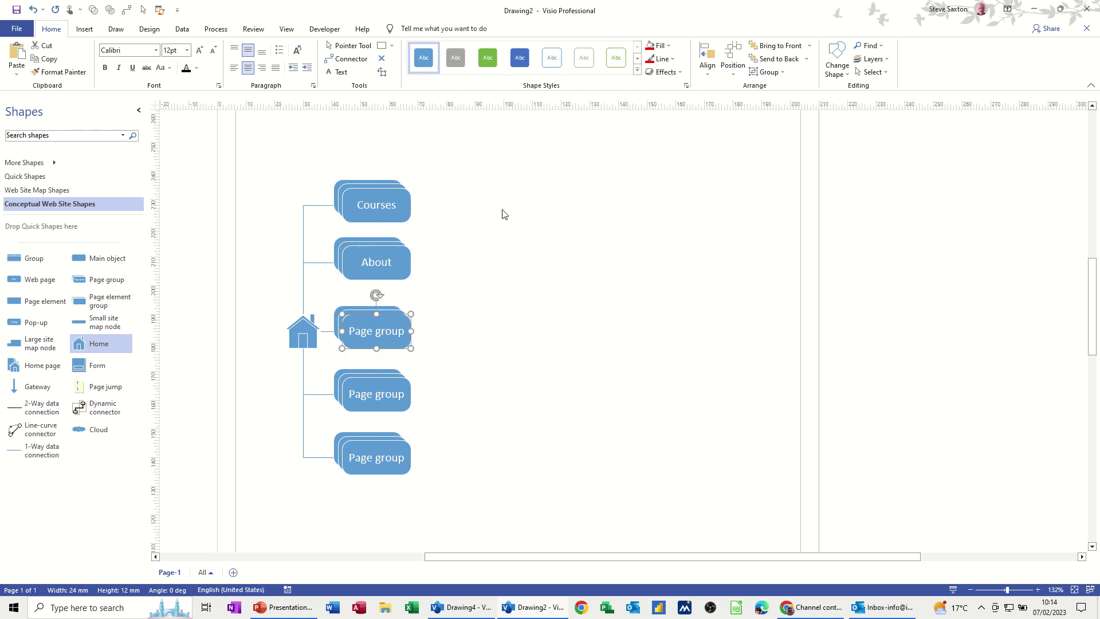
{"action": "type", "text": "Booking"}
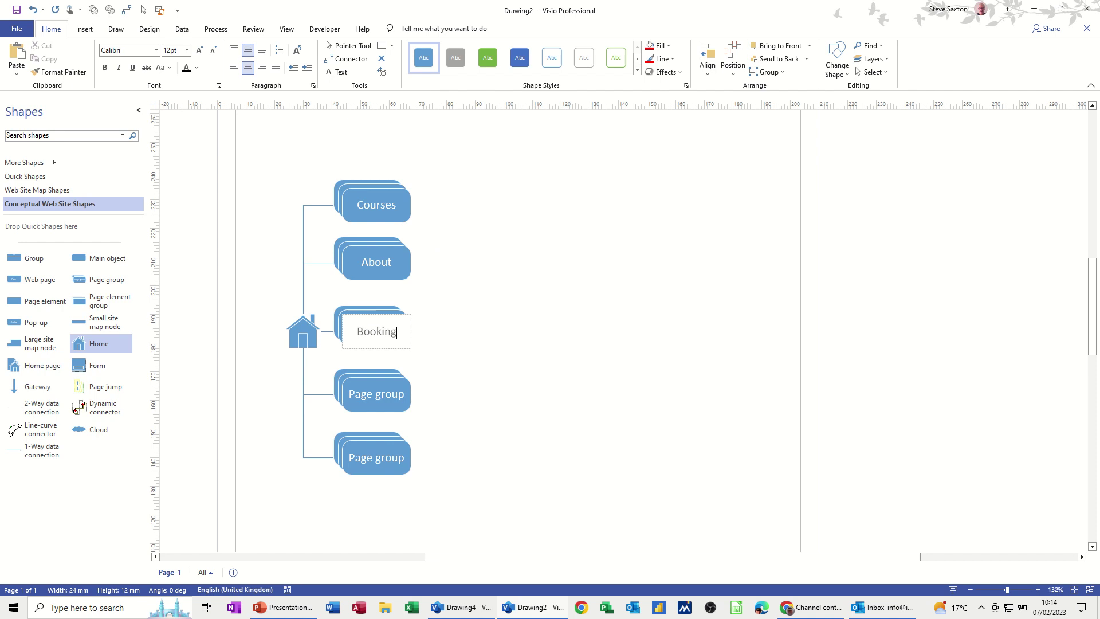
{"action": "left_click", "coordinate": [371, 394]}
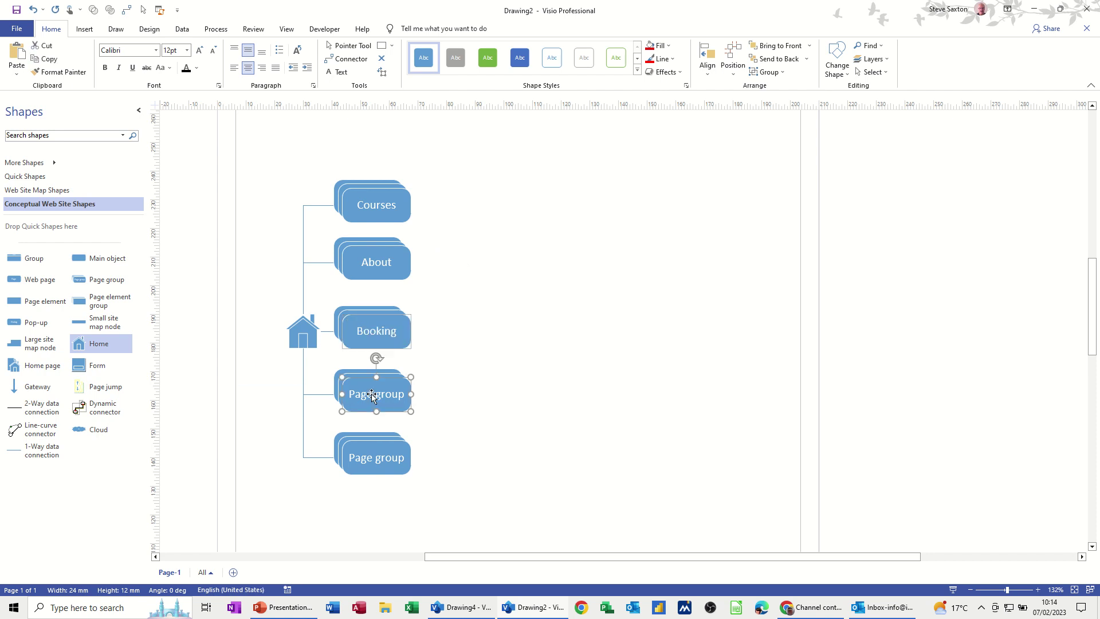
{"action": "type", "text": "History"}
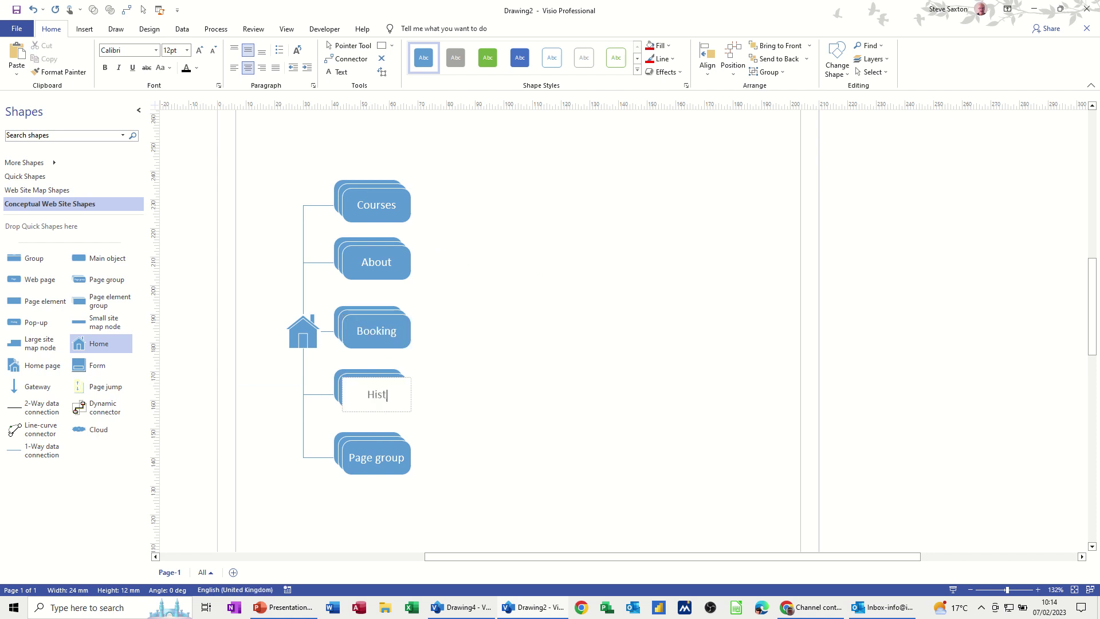
{"action": "left_click", "coordinate": [349, 453]}
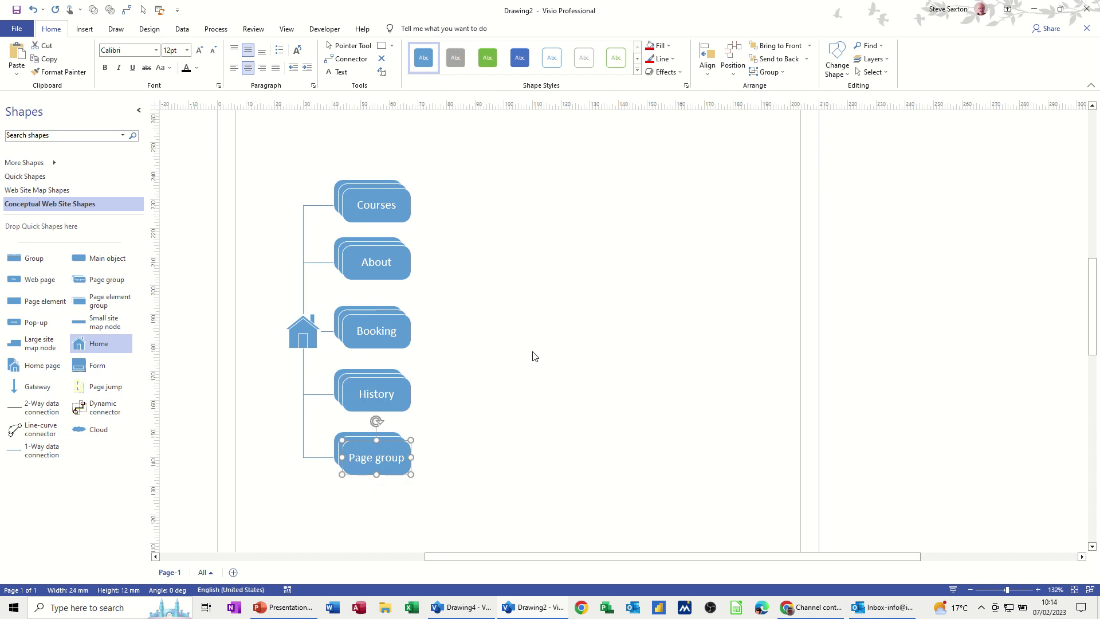
{"action": "type", "text": "Location"}
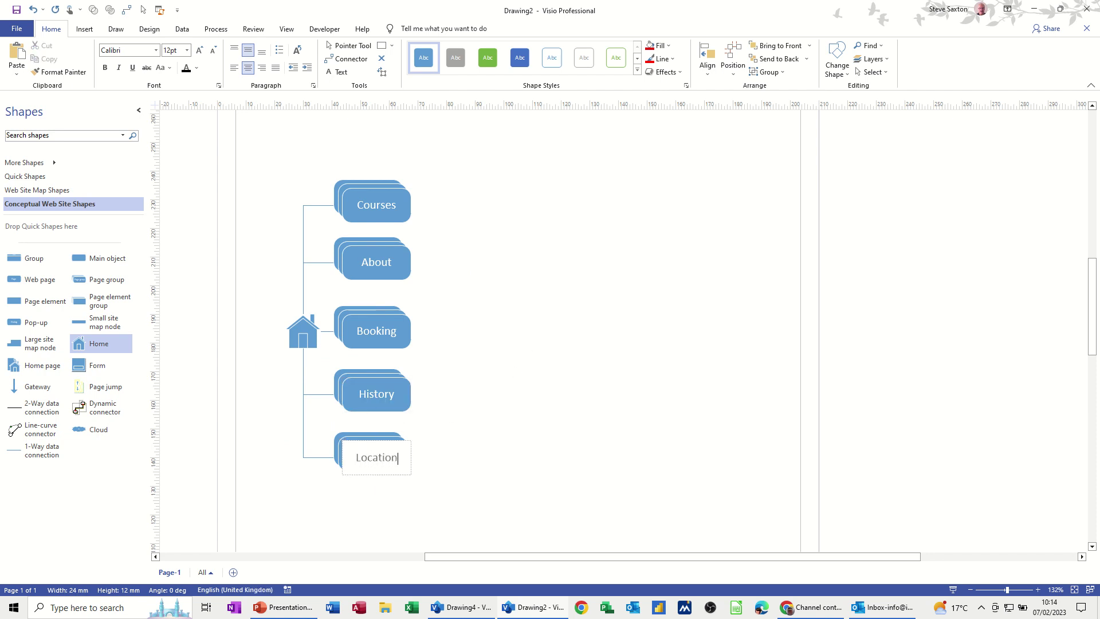
{"action": "left_click", "coordinate": [464, 364]}
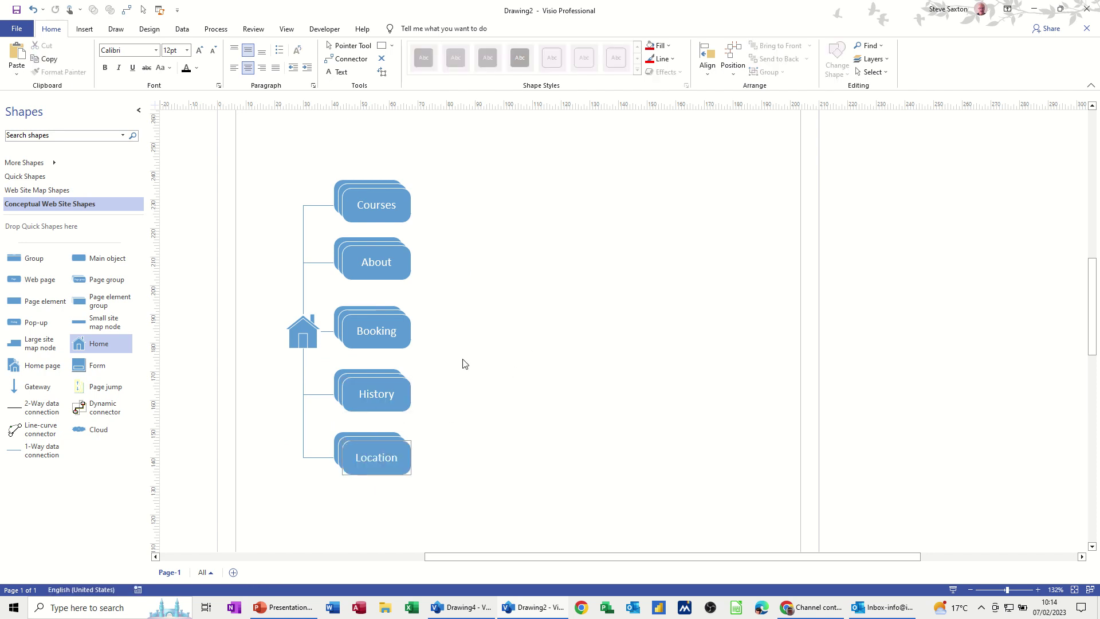
Add two chained, connected pages to the right of Courses
{"action": "left_click", "coordinate": [388, 211]}
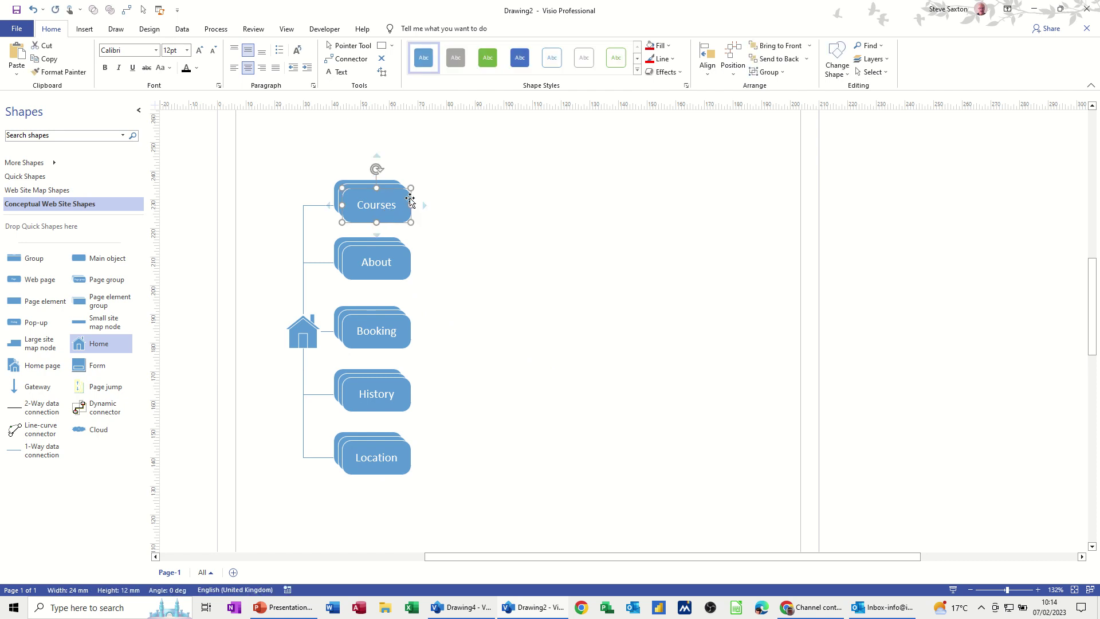
{"action": "mouse_move", "coordinate": [426, 206]}
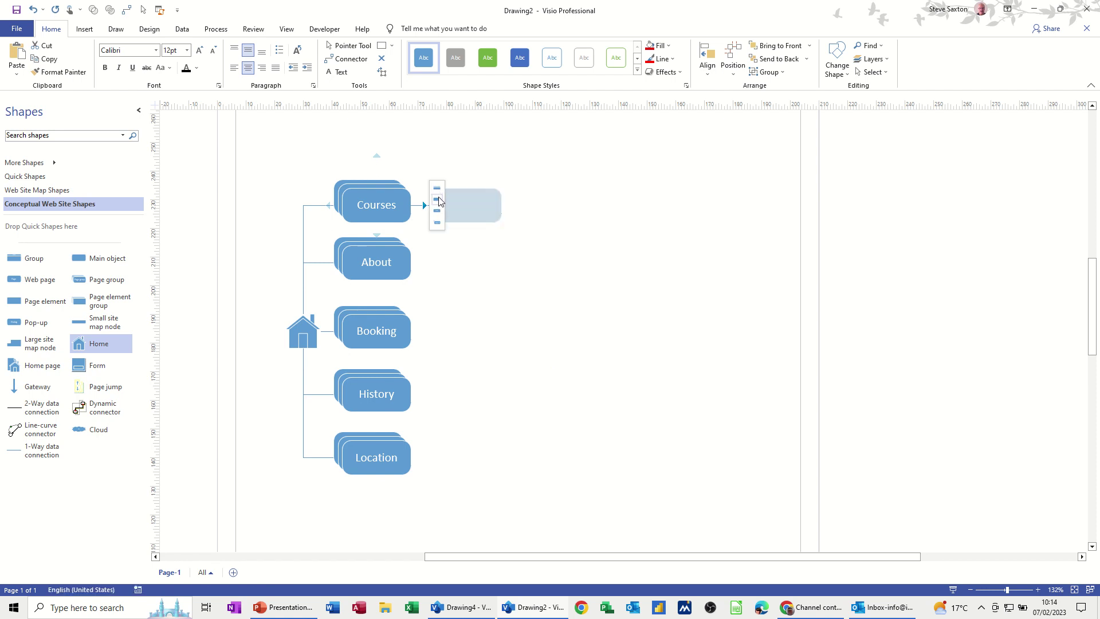
{"action": "left_click", "coordinate": [439, 214]}
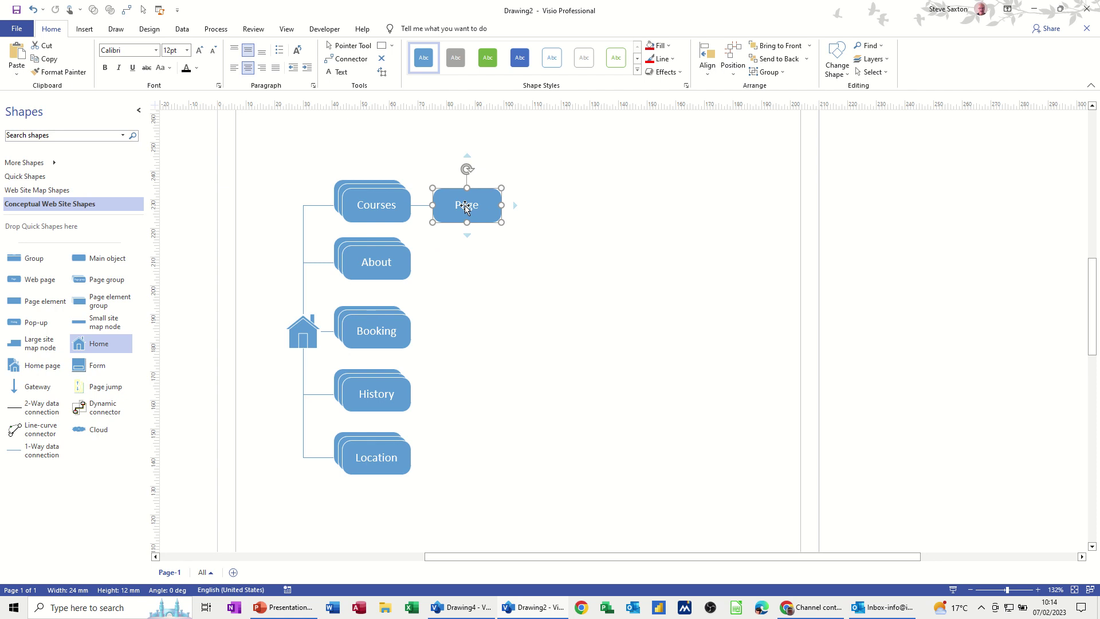
{"action": "key", "text": "Escape"}
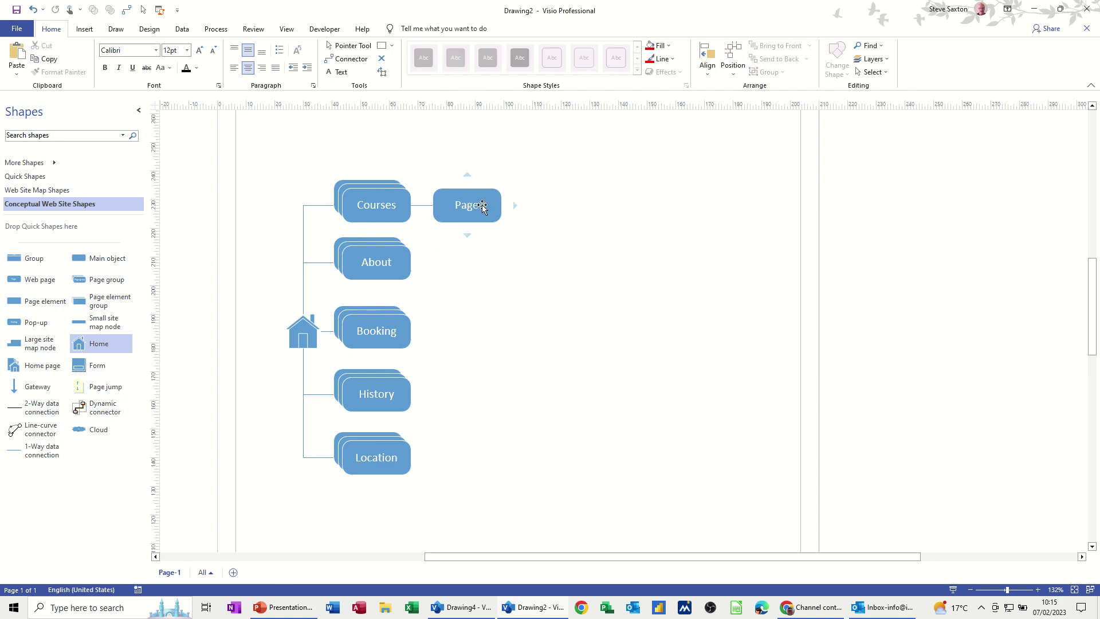
{"action": "mouse_move", "coordinate": [515, 205]}
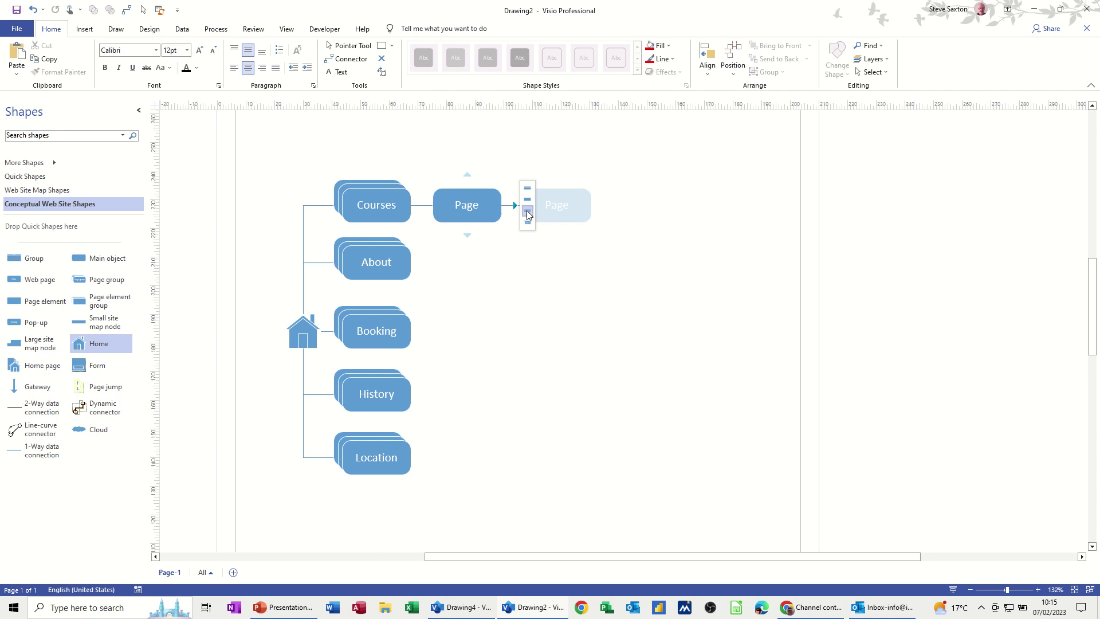
{"action": "left_click", "coordinate": [527, 211]}
{"action": "key", "text": "Escape"}
Label the second page Classroom and add a third connected page labelled Virtual
{"action": "mouse_move", "coordinate": [601, 192]}
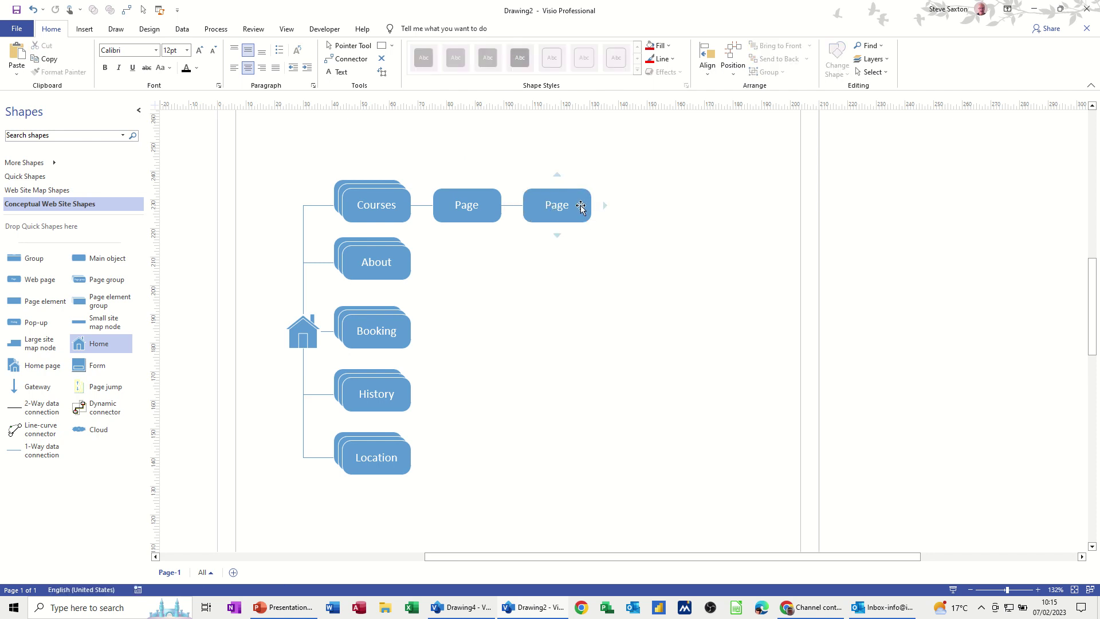
{"action": "left_click", "coordinate": [579, 207]}
{"action": "type", "text": "Class"}
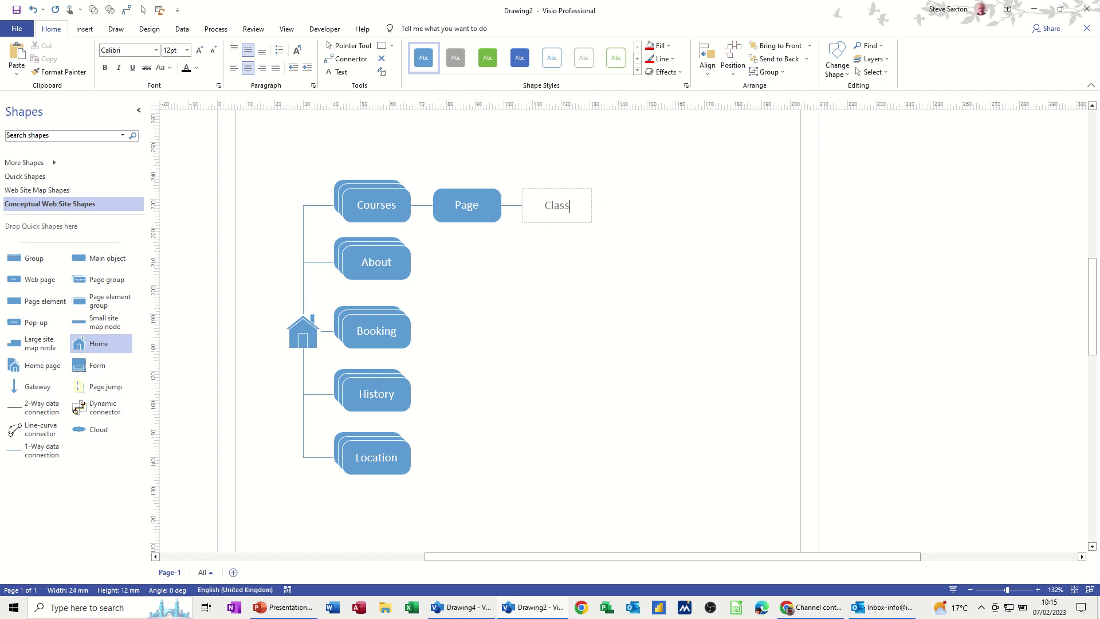
{"action": "type", "text": "room"}
{"action": "left_click", "coordinate": [586, 237]}
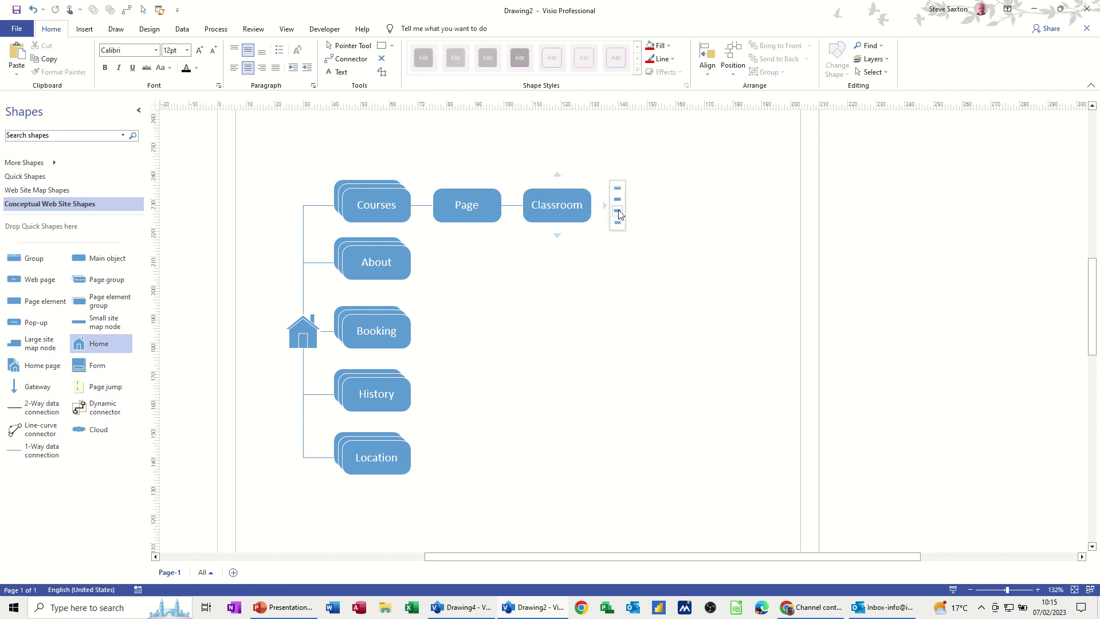
{"action": "left_click", "coordinate": [619, 213]}
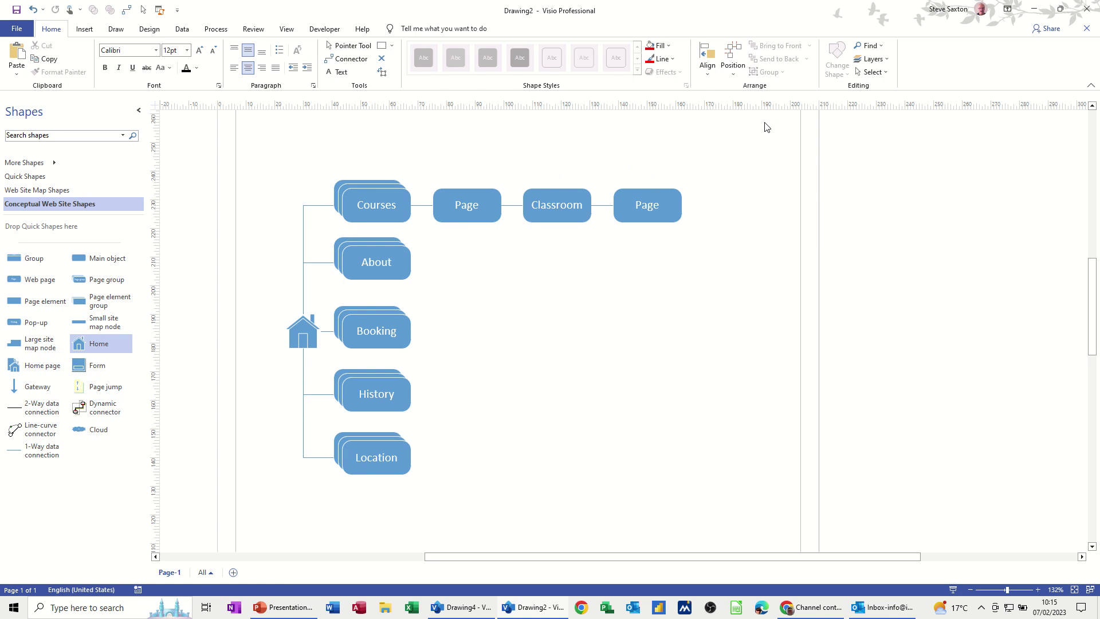
{"action": "left_click", "coordinate": [669, 215]}
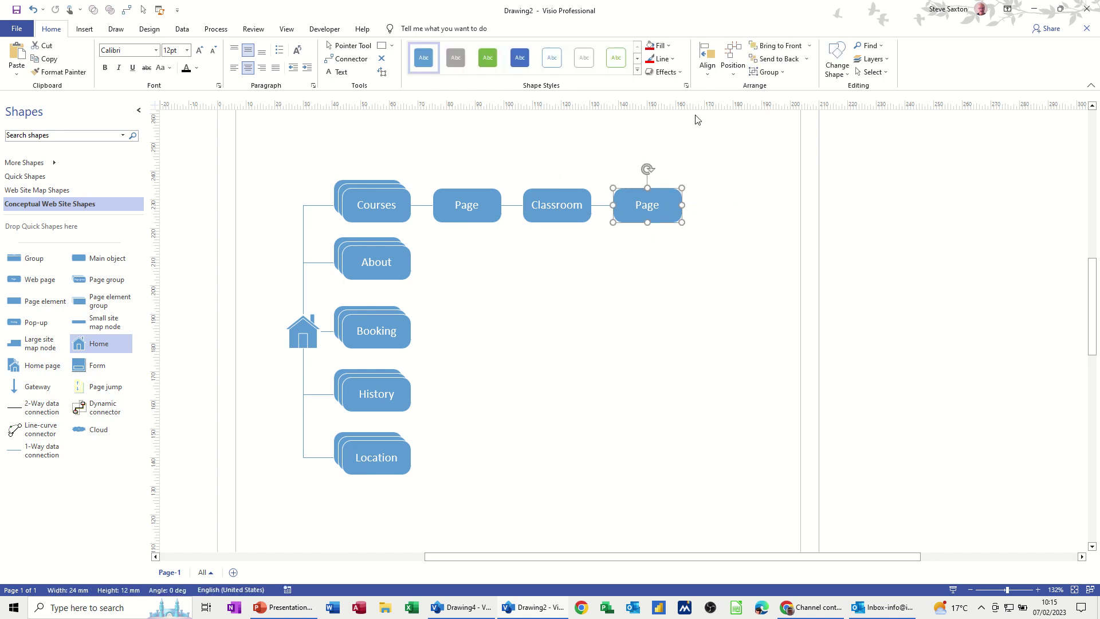
{"action": "type", "text": "Virtual"}
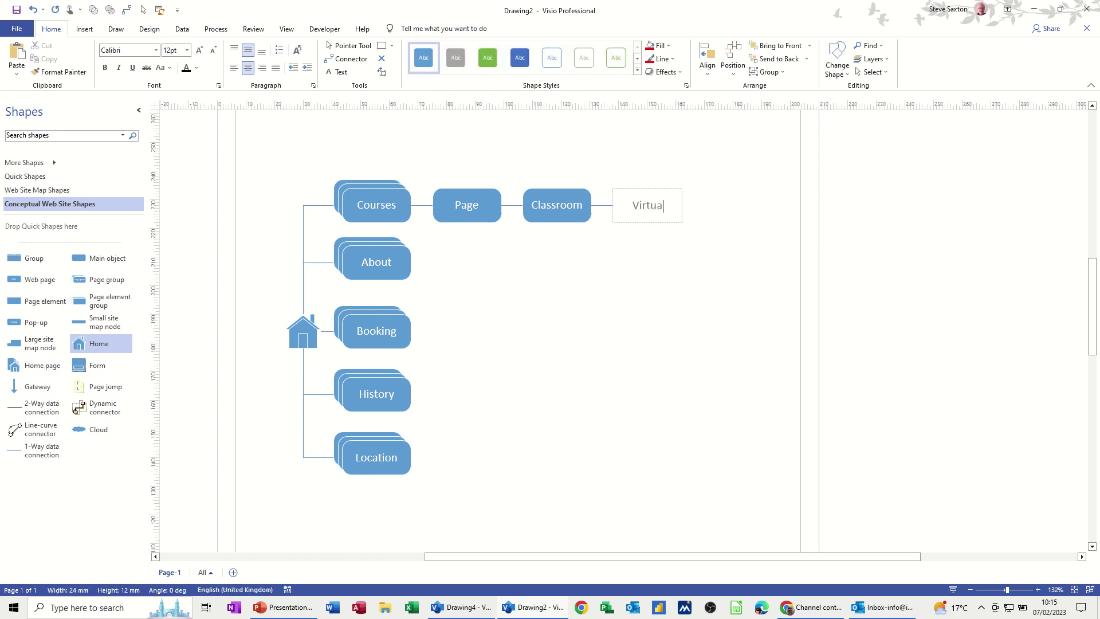
{"action": "left_click", "coordinate": [539, 241]}
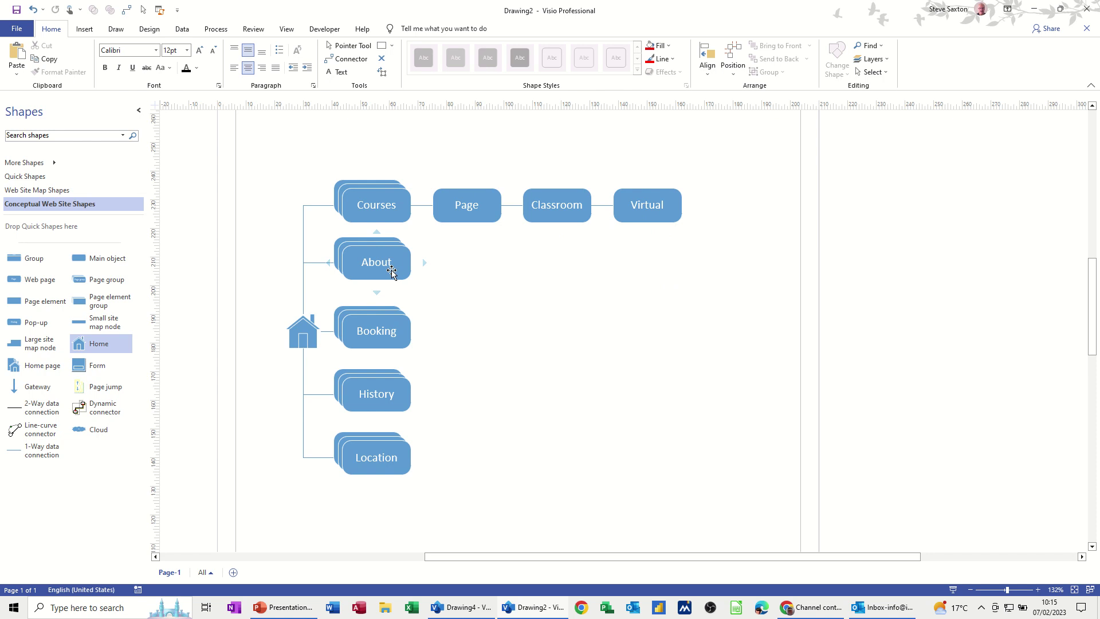
Branch two linked pages from About, labelled Customers and Follow Up
{"action": "mouse_move", "coordinate": [425, 261]}
{"action": "left_click", "coordinate": [436, 269]}
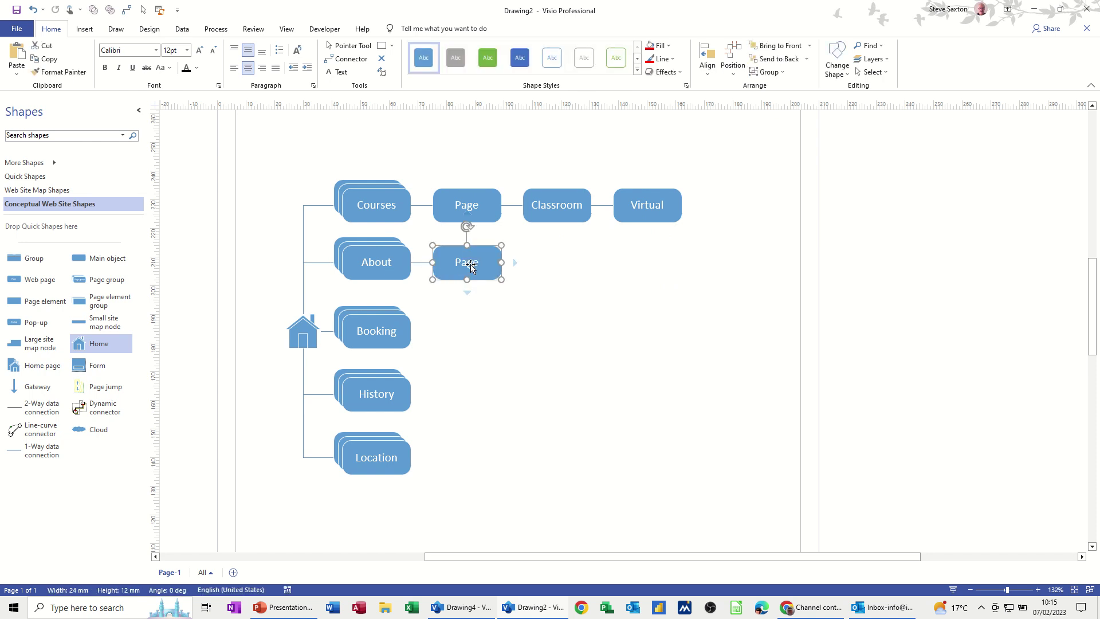
{"action": "left_click", "coordinate": [514, 258]}
{"action": "left_click", "coordinate": [475, 263]}
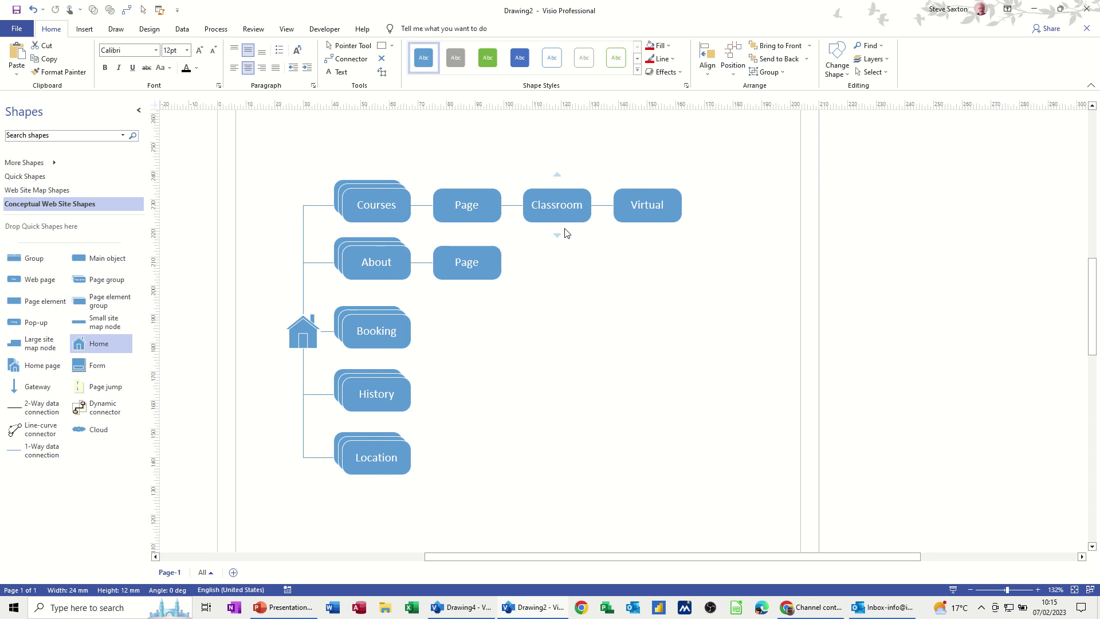
{"action": "type", "text": "Customers"}
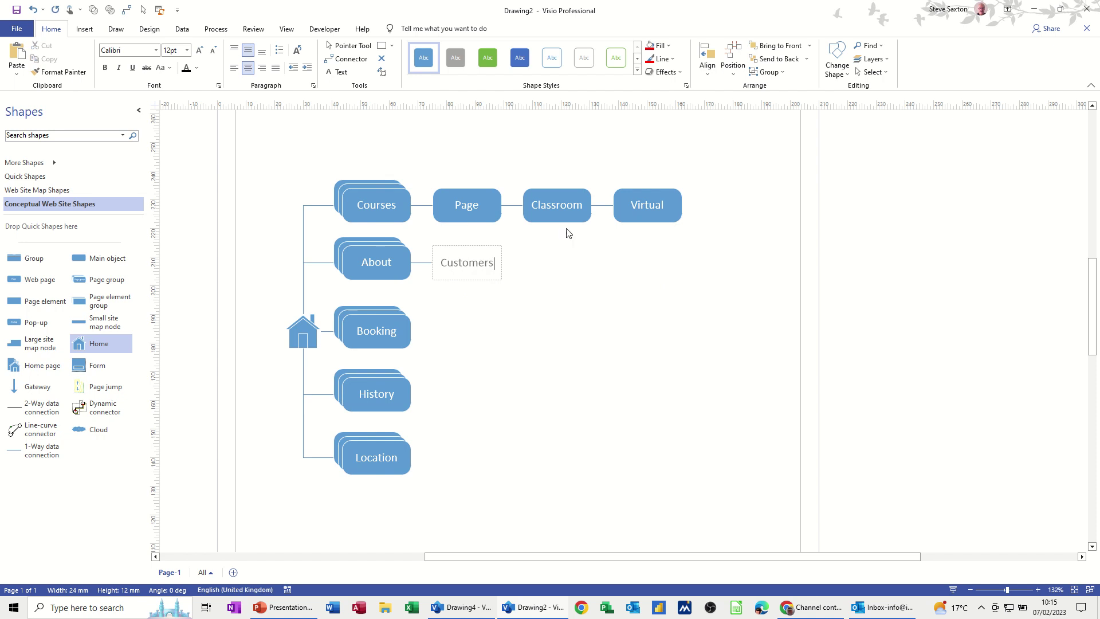
{"action": "left_click", "coordinate": [566, 299]}
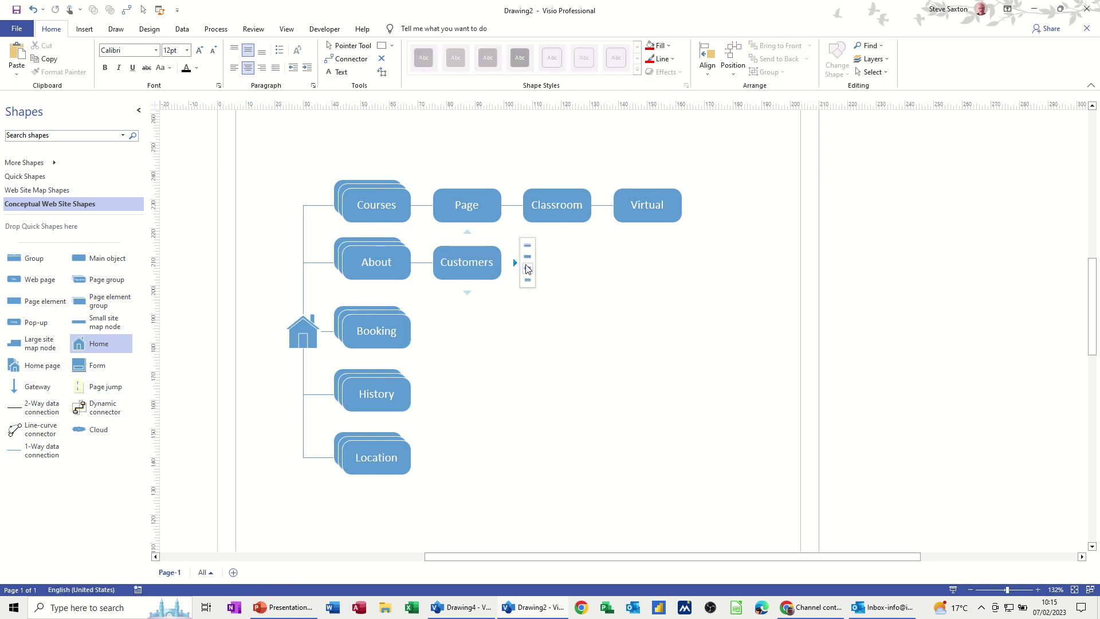
{"action": "left_click", "coordinate": [527, 268]}
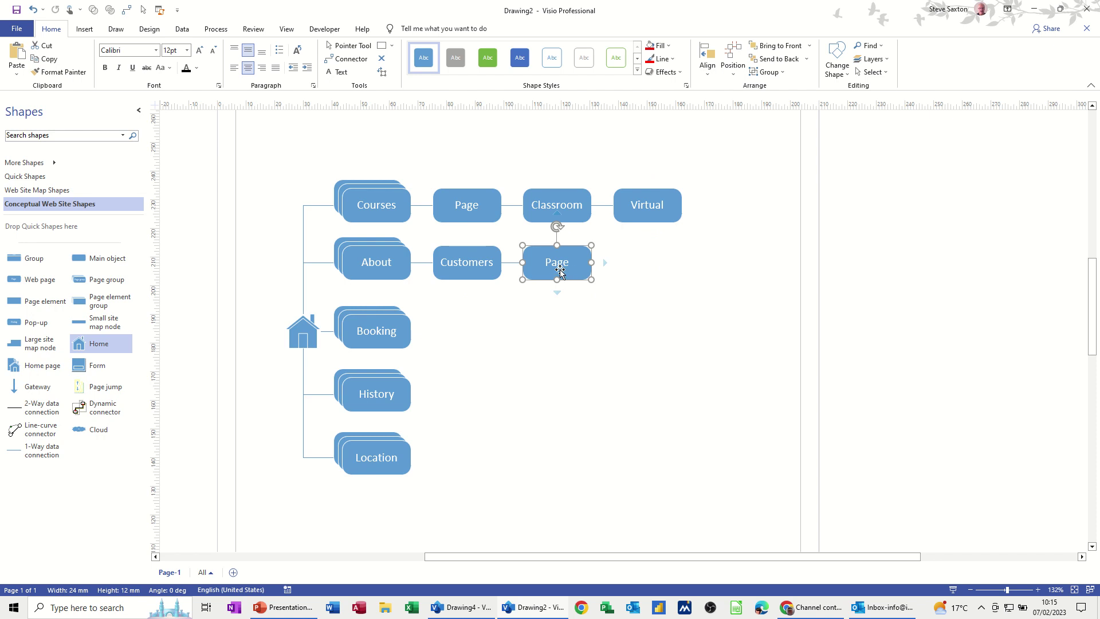
{"action": "type", "text": "Foll"}
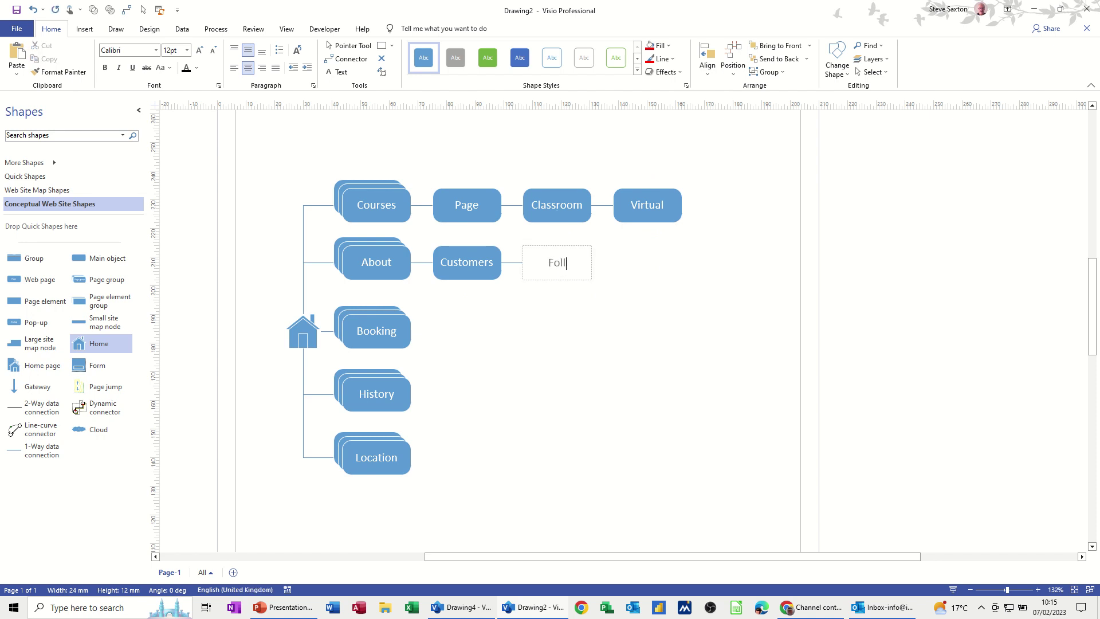
{"action": "type", "text": "ow Up"}
{"action": "left_click", "coordinate": [405, 339]}
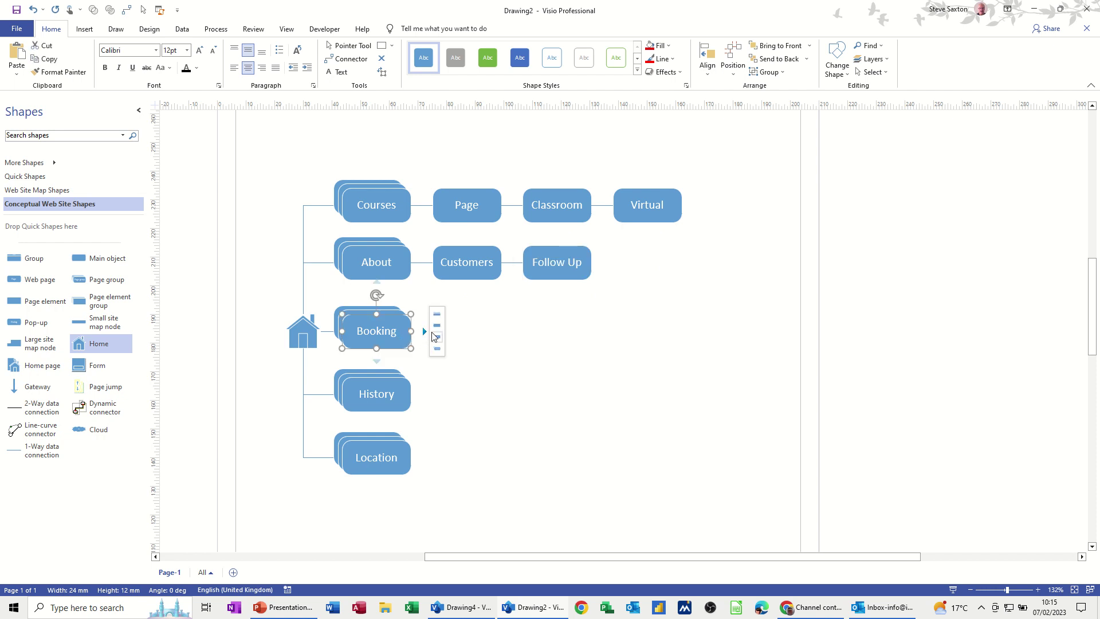
Chain linked pages after Booking labelled Excel, Word and Project, plus one more page
{"action": "left_click", "coordinate": [434, 336]}
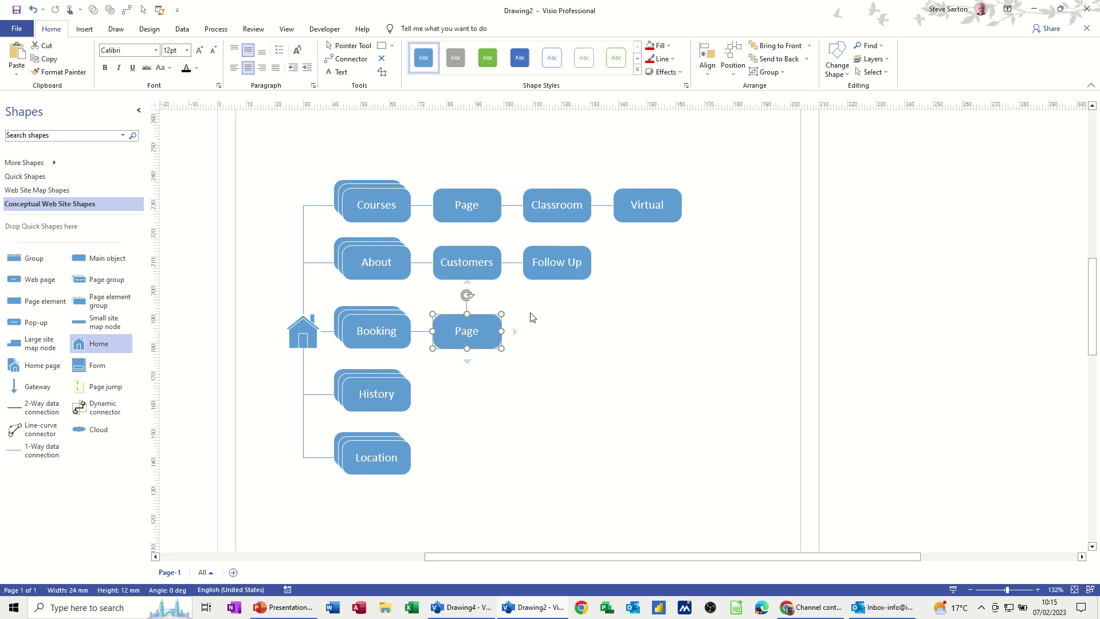
{"action": "type", "text": "Excel"}
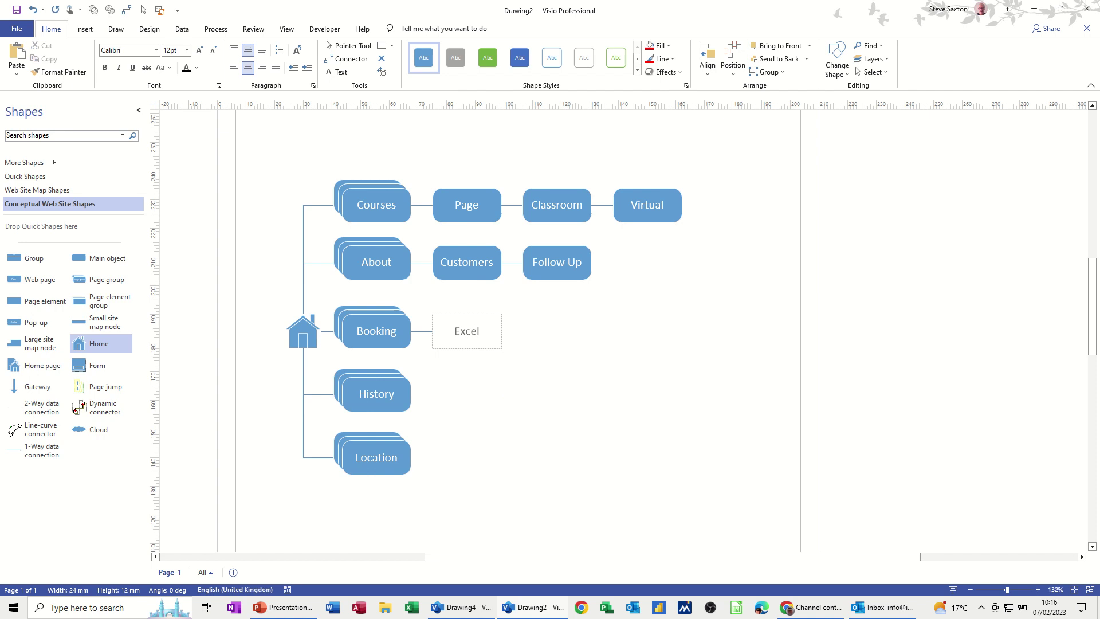
{"action": "left_click", "coordinate": [512, 382]}
{"action": "mouse_move", "coordinate": [515, 330]}
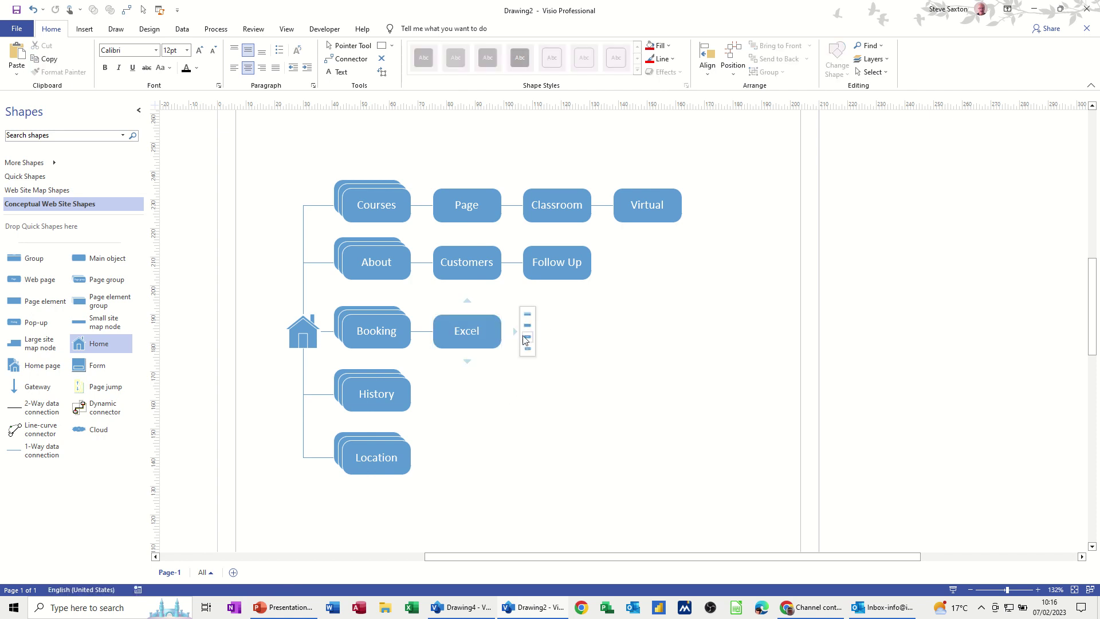
{"action": "type", "text": "Word"}
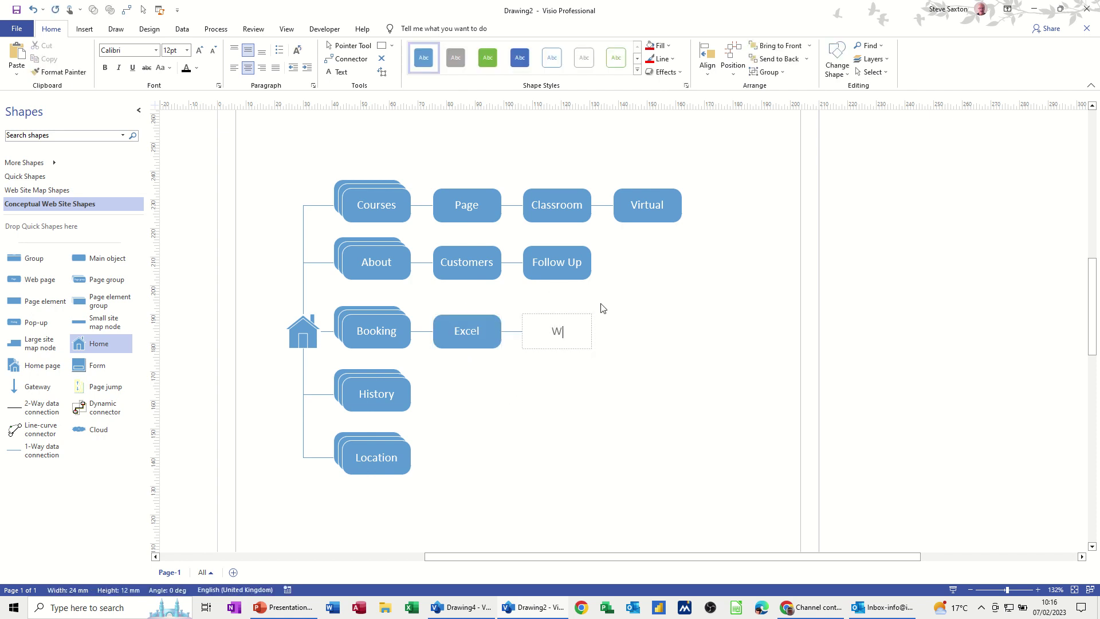
{"action": "left_click", "coordinate": [618, 337]}
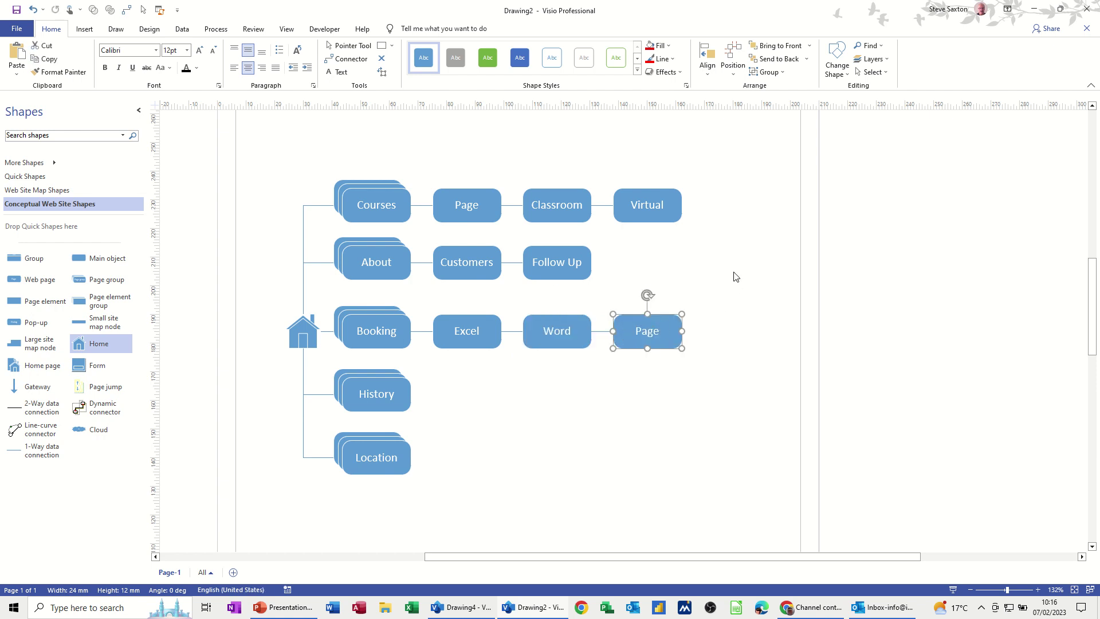
{"action": "type", "text": "Project"}
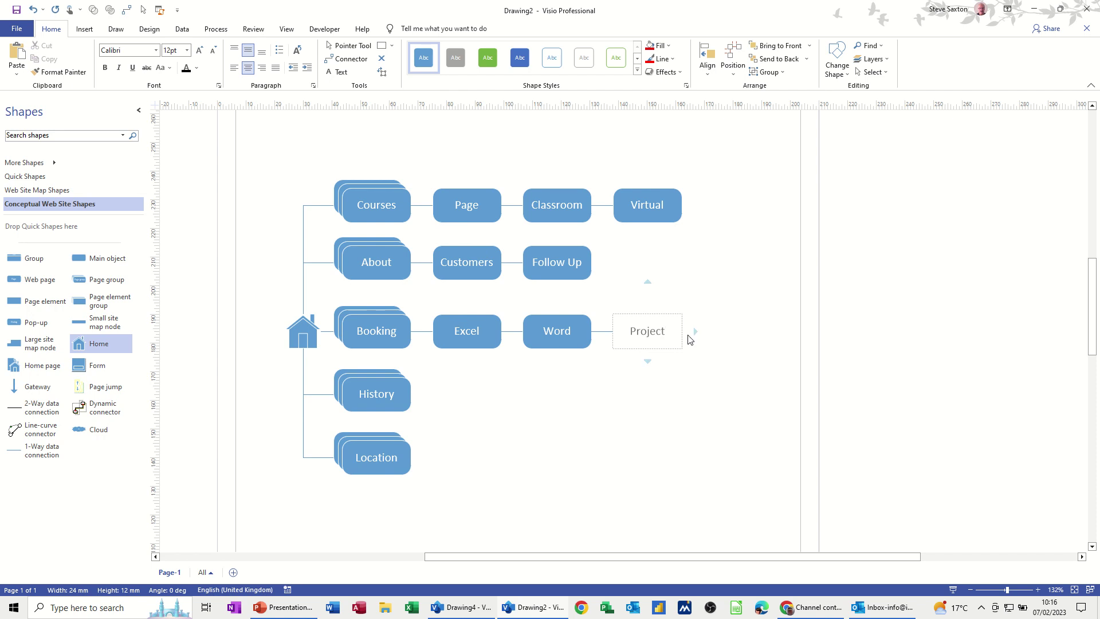
{"action": "left_click", "coordinate": [707, 336]}
Add a linked page UK after History and a linked page Map after Location
{"action": "left_click", "coordinate": [372, 391]}
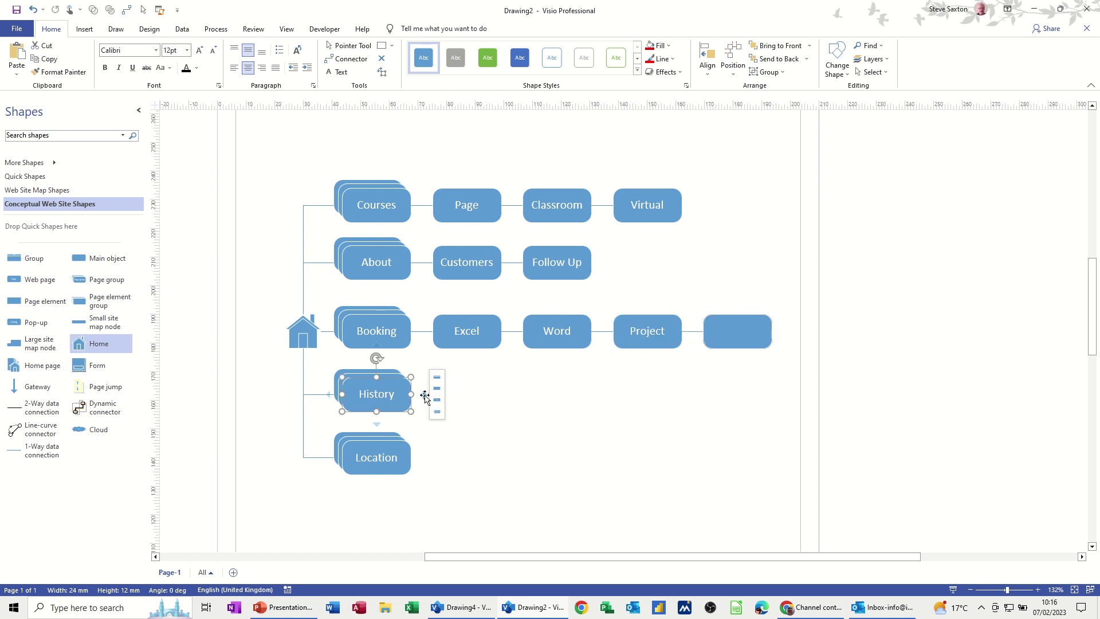
{"action": "left_click", "coordinate": [435, 381]}
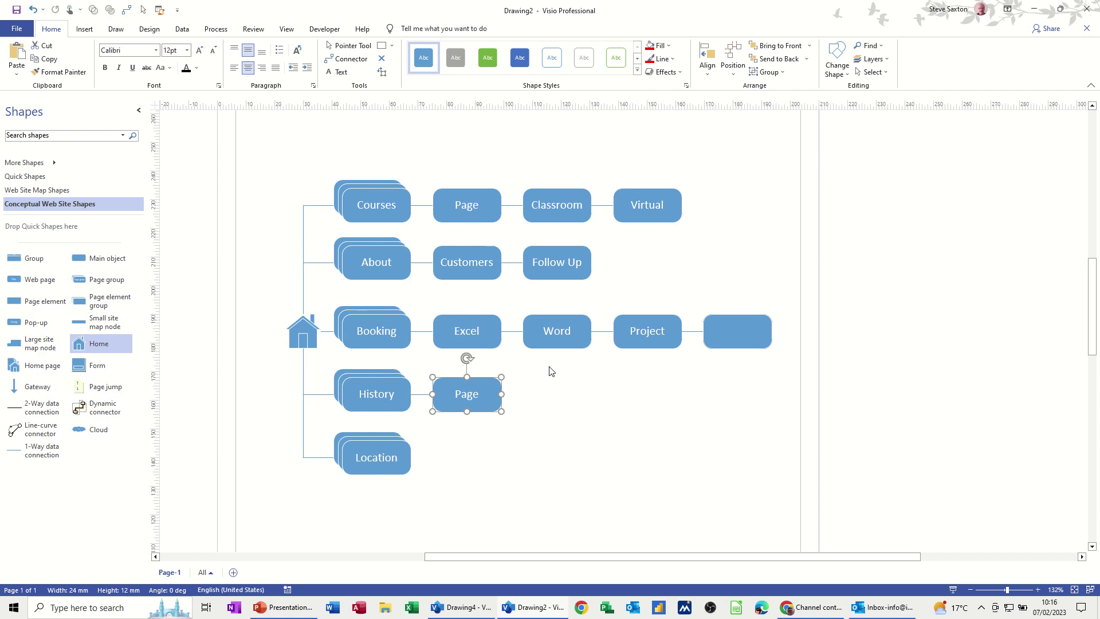
{"action": "type", "text": "UK"}
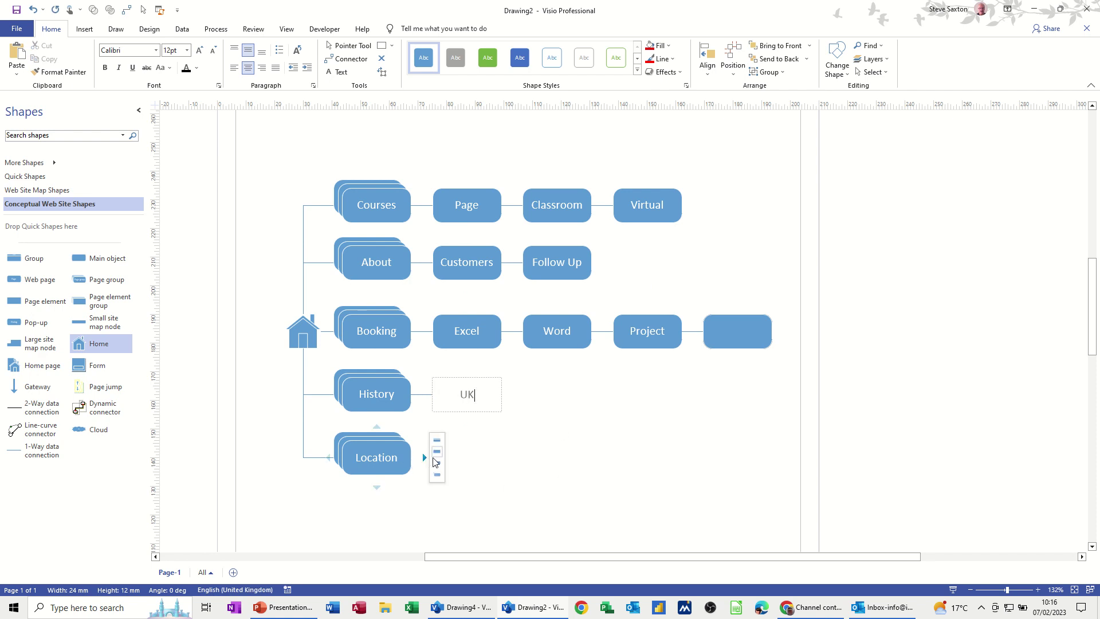
{"action": "left_click", "coordinate": [431, 446]}
{"action": "type", "text": "Map"}
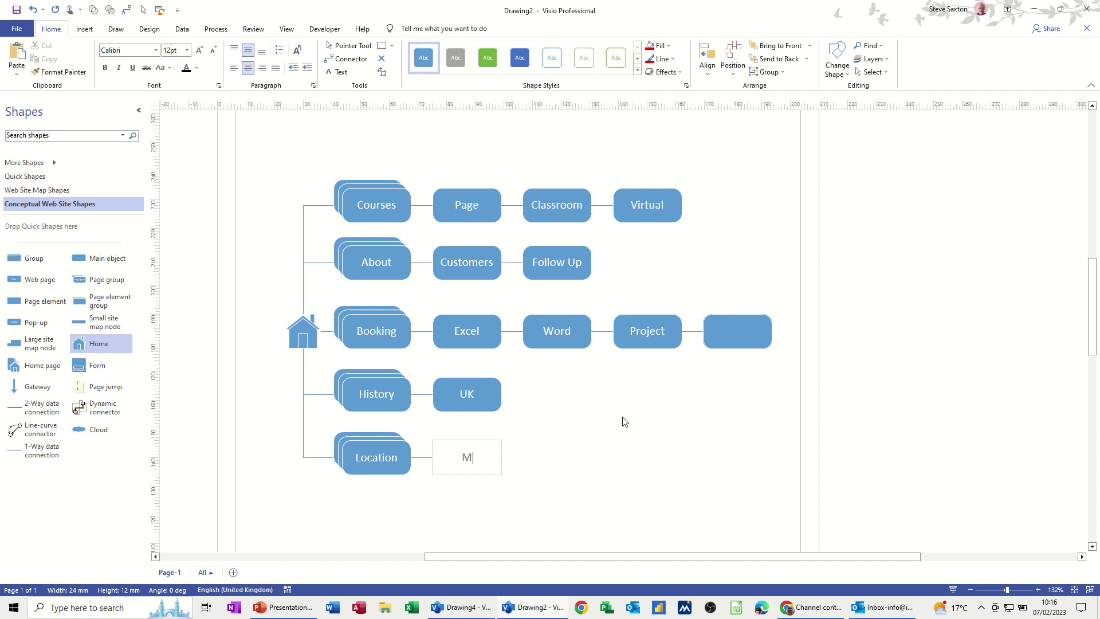
{"action": "left_click", "coordinate": [576, 421]}
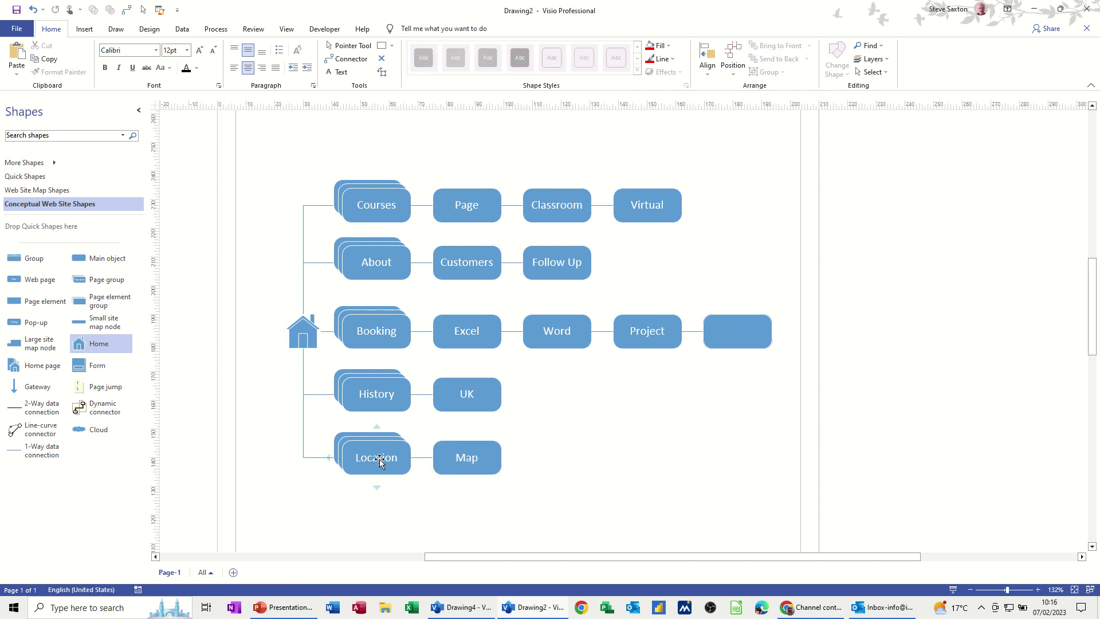
Delete the empty page after Project
{"action": "left_click", "coordinate": [730, 332]}
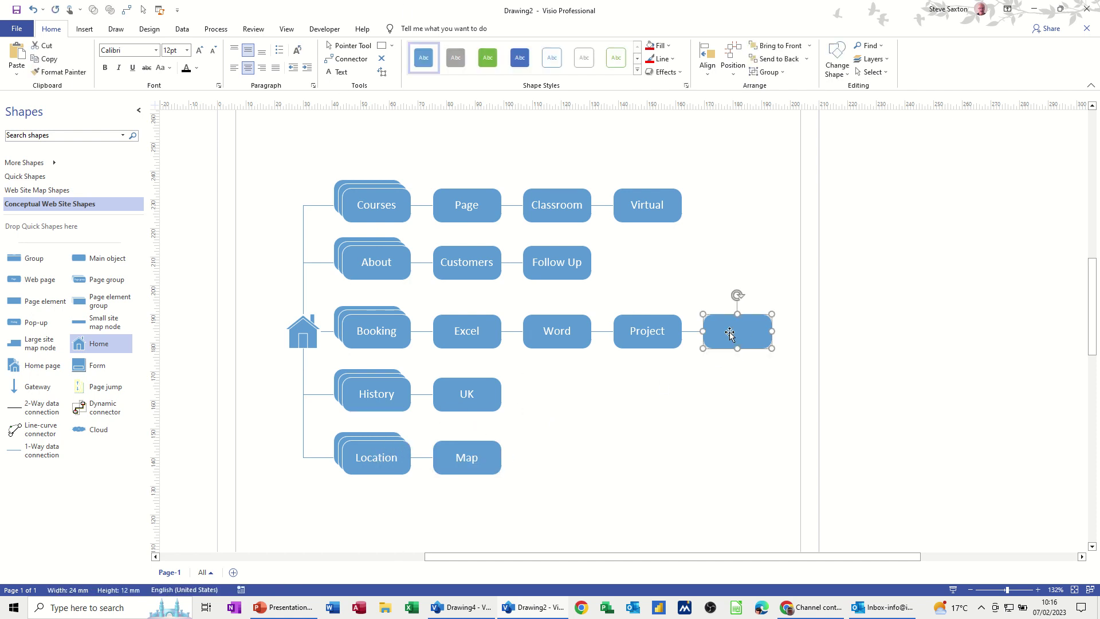
{"action": "key", "text": "Delete"}
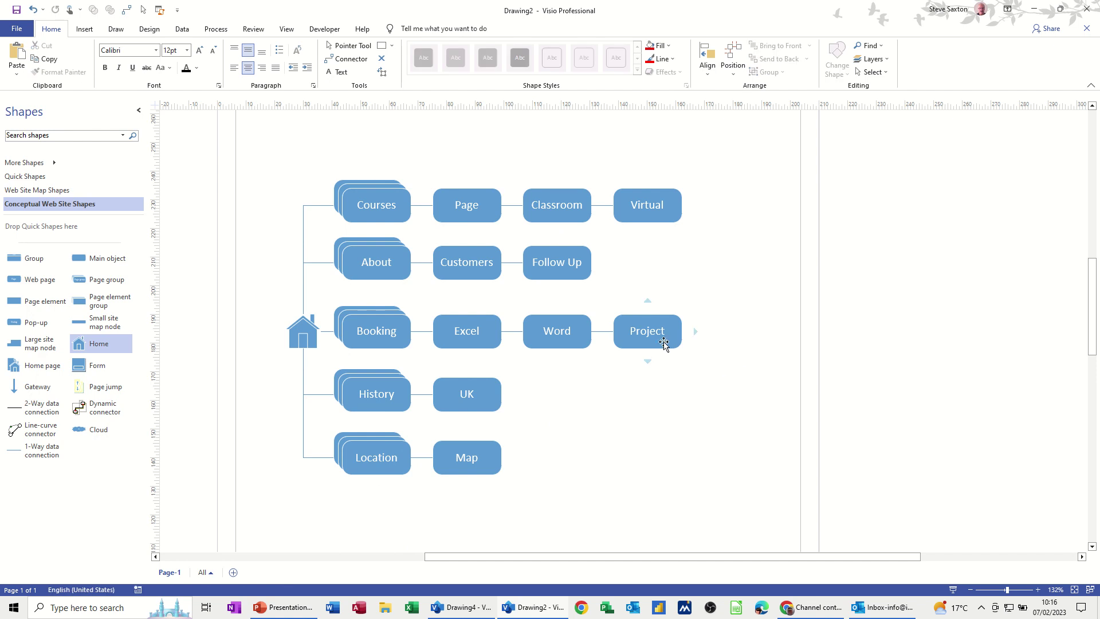
{"action": "left_click", "coordinate": [653, 337]}
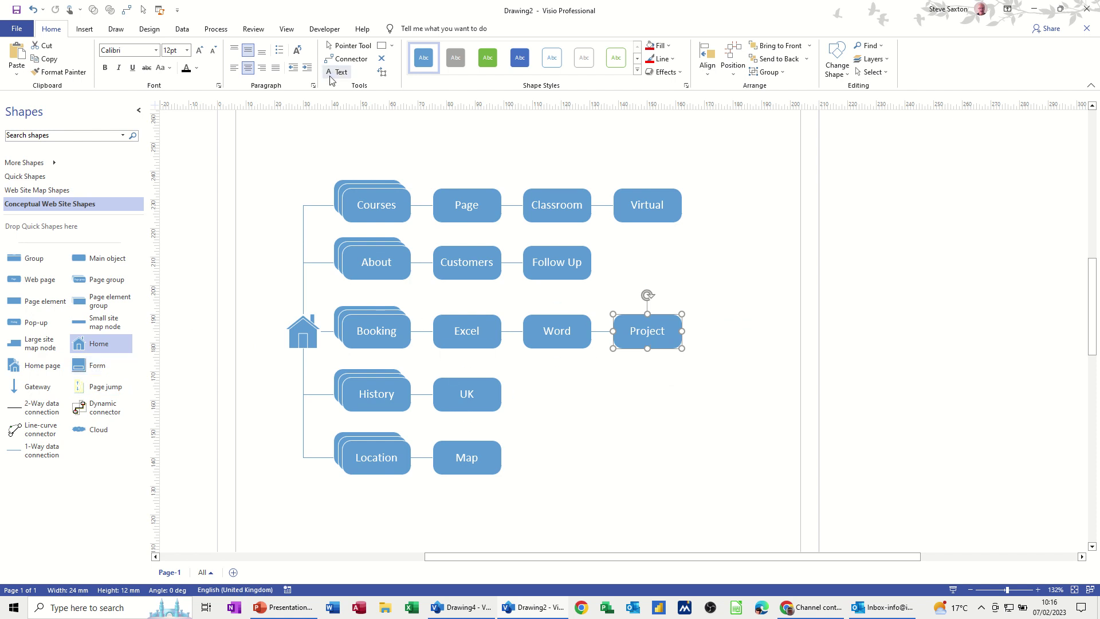
Drop Form shapes beside Project and below Word, and a replacement one for Excel
{"action": "left_click", "coordinate": [346, 58]}
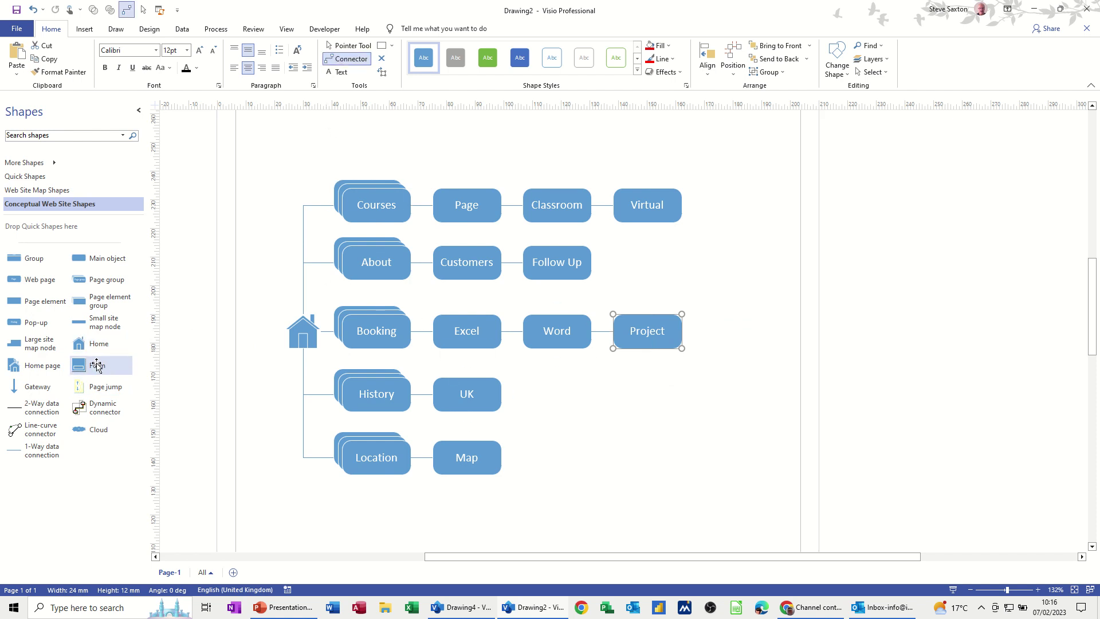
{"action": "left_click_drag", "start_coordinate": [97, 367], "coordinate": [708, 330]}
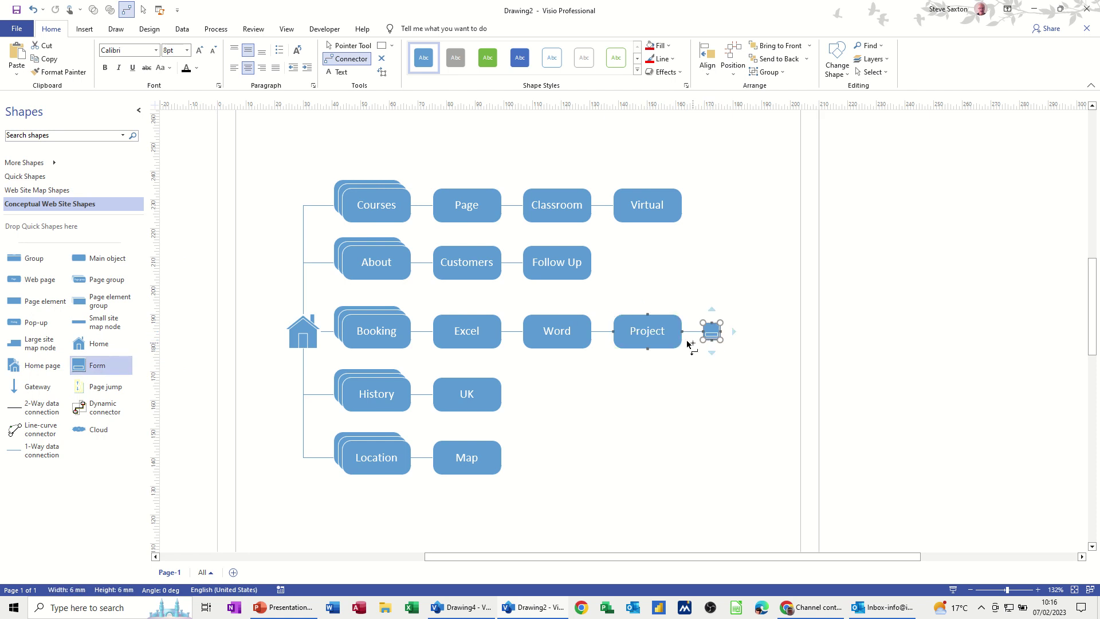
{"action": "mouse_move", "coordinate": [557, 360]}
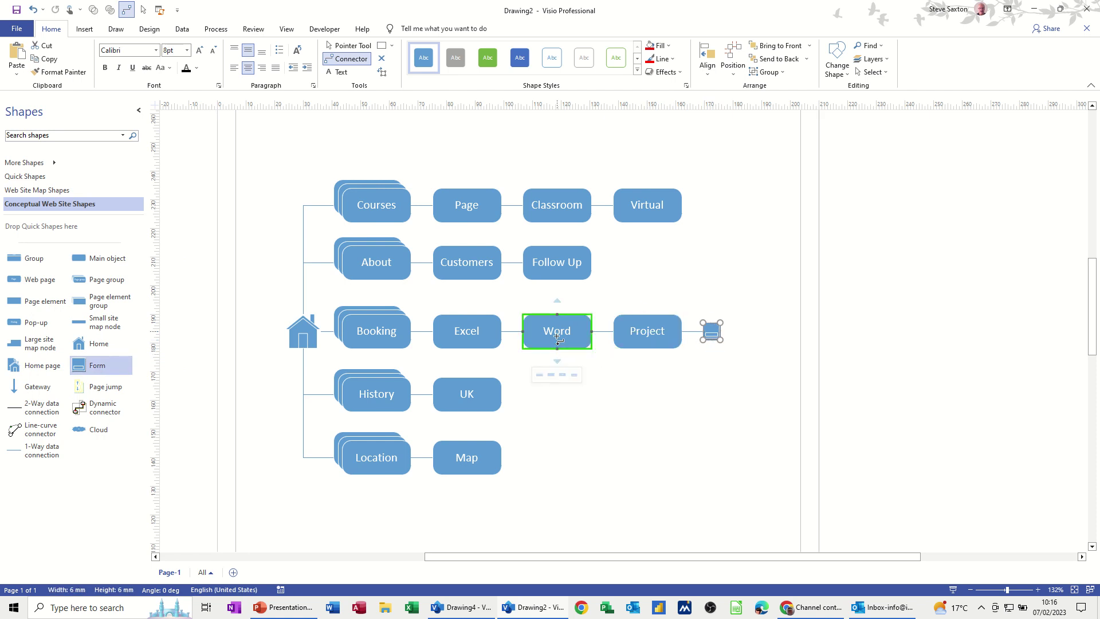
{"action": "left_click", "coordinate": [556, 338]}
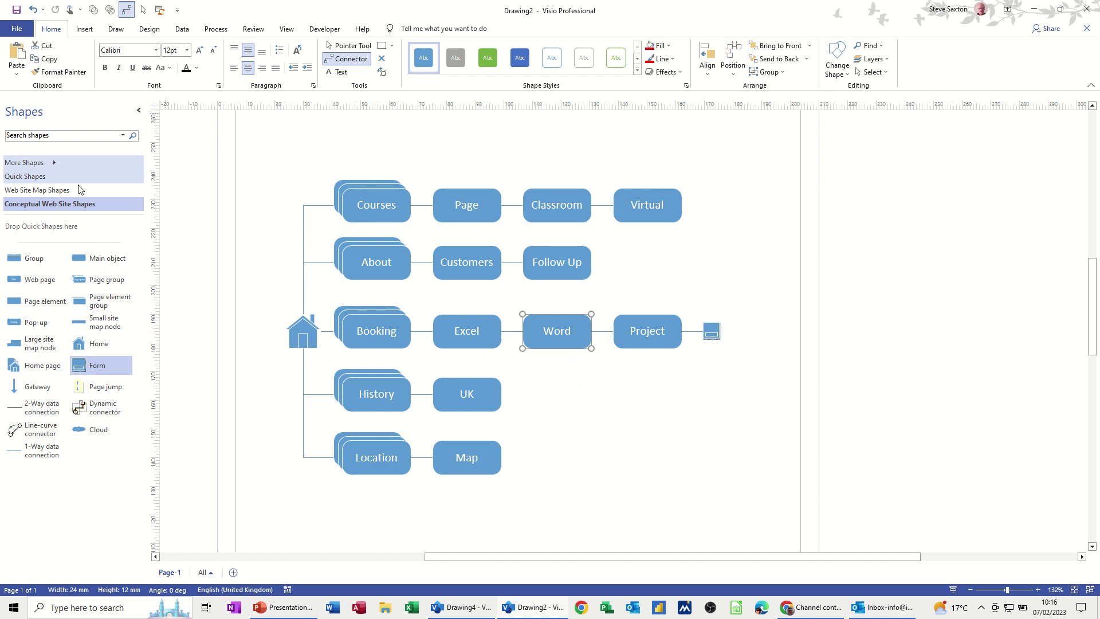
{"action": "left_click_drag", "start_coordinate": [86, 365], "coordinate": [557, 366]}
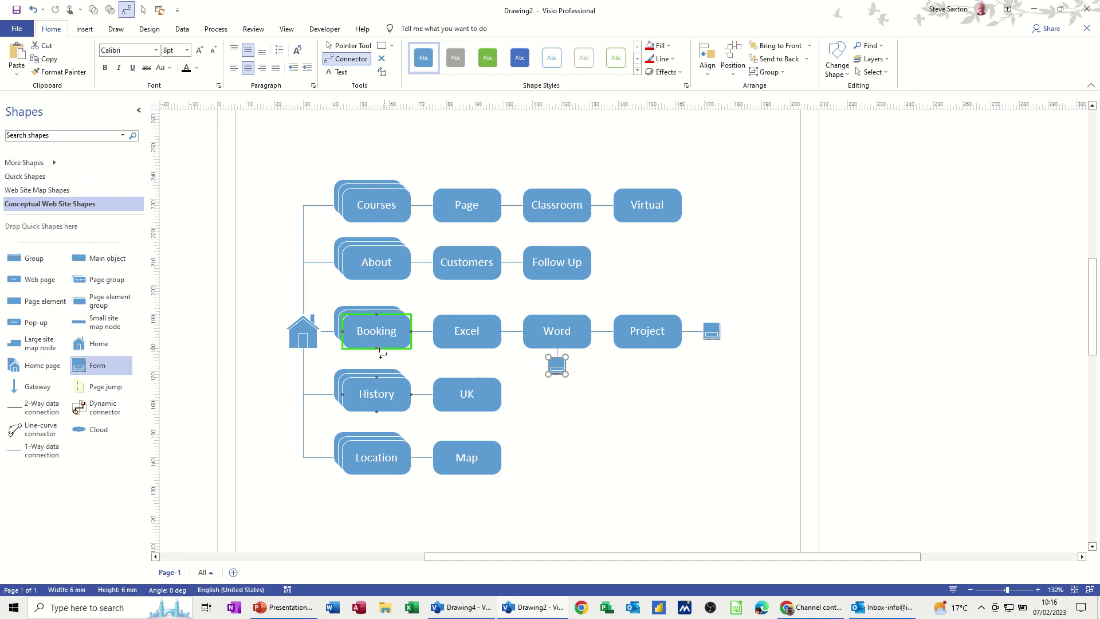
{"action": "left_click", "coordinate": [481, 339]}
{"action": "left_click_drag", "start_coordinate": [93, 367], "coordinate": [470, 369]}
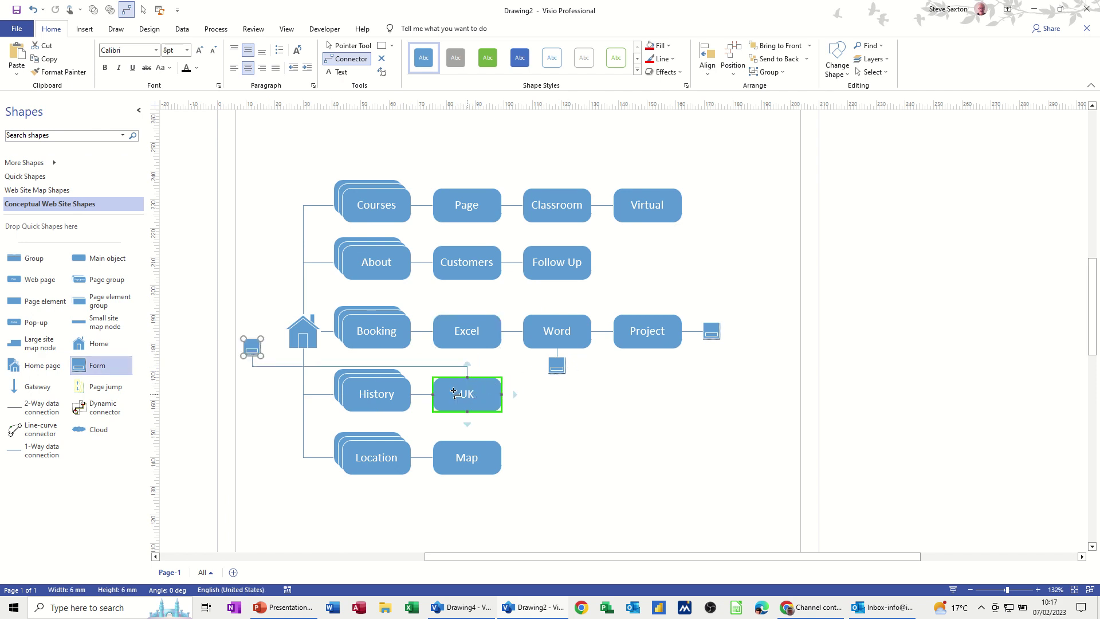
{"action": "key", "text": "ctrl+z"}
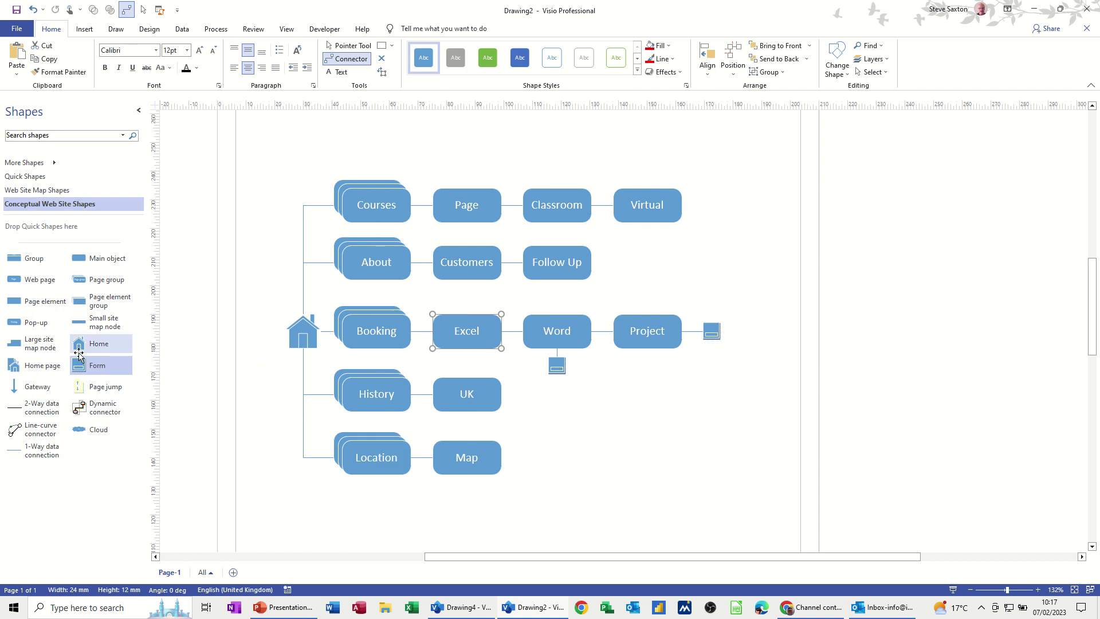
{"action": "left_click_drag", "start_coordinate": [78, 366], "coordinate": [491, 385]}
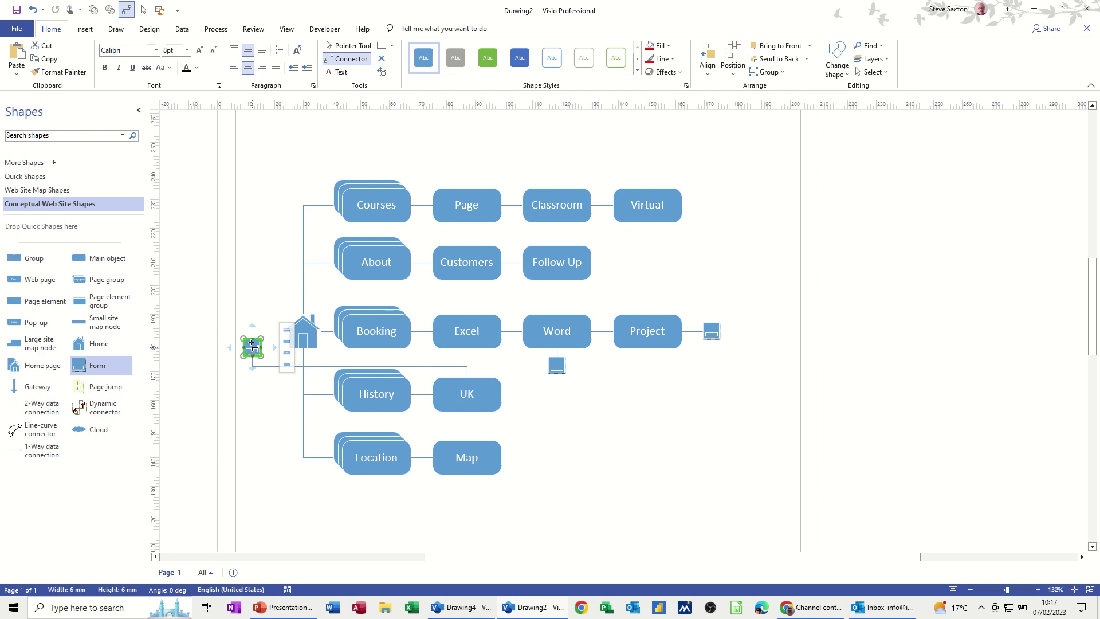
Move Form shapes under Excel and Project and connect Excel to its form
{"action": "left_click", "coordinate": [344, 47]}
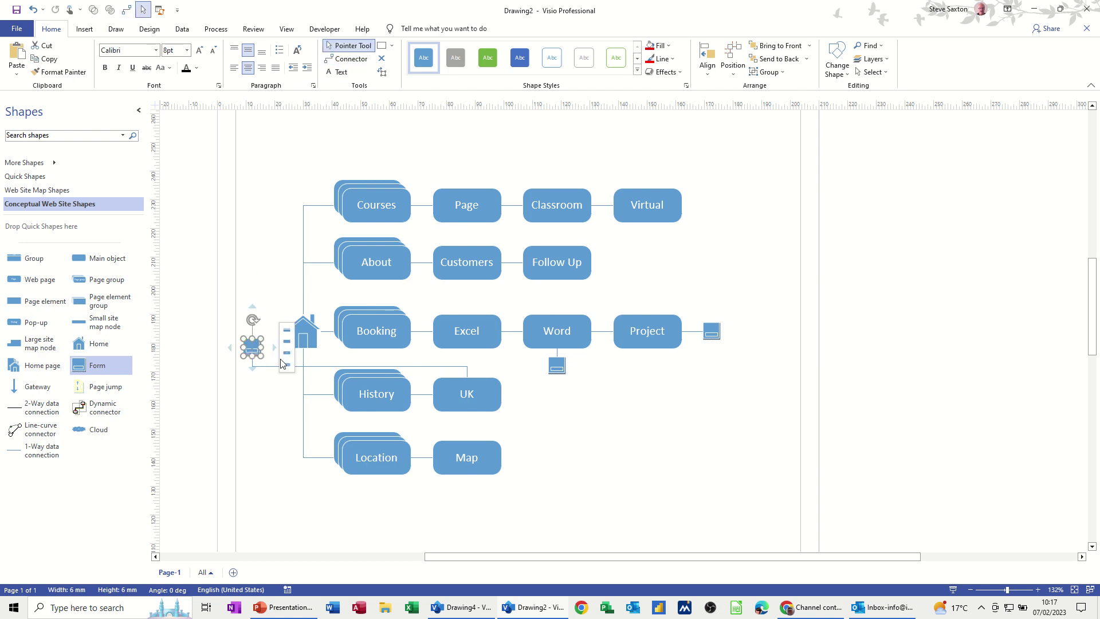
{"action": "left_click", "coordinate": [263, 393]}
{"action": "left_click_drag", "start_coordinate": [249, 345], "coordinate": [464, 362]}
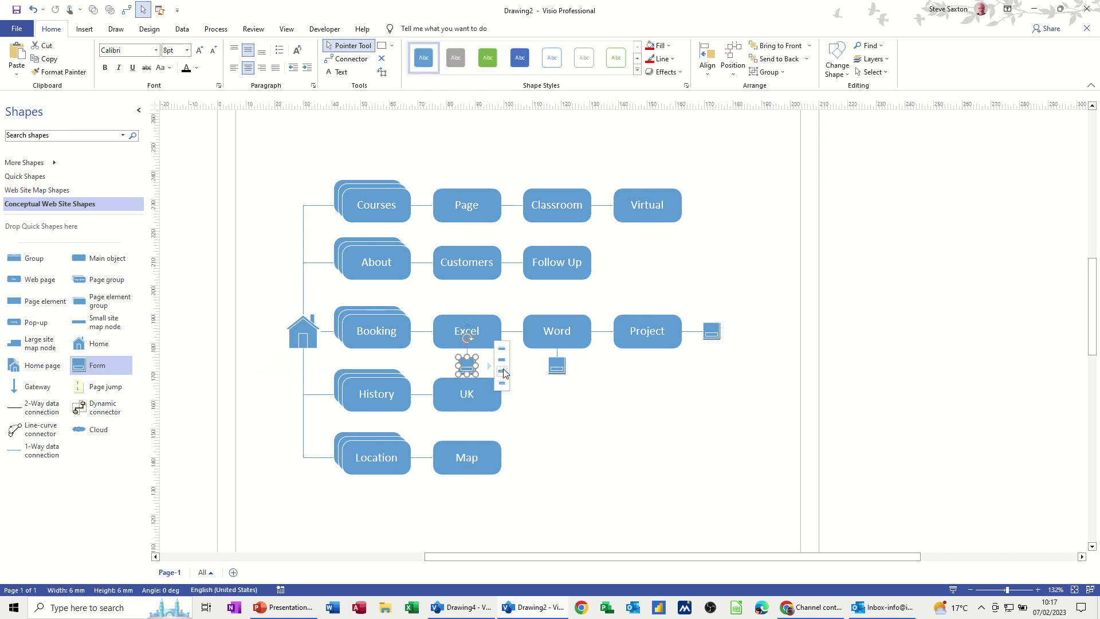
{"action": "left_click", "coordinate": [556, 421]}
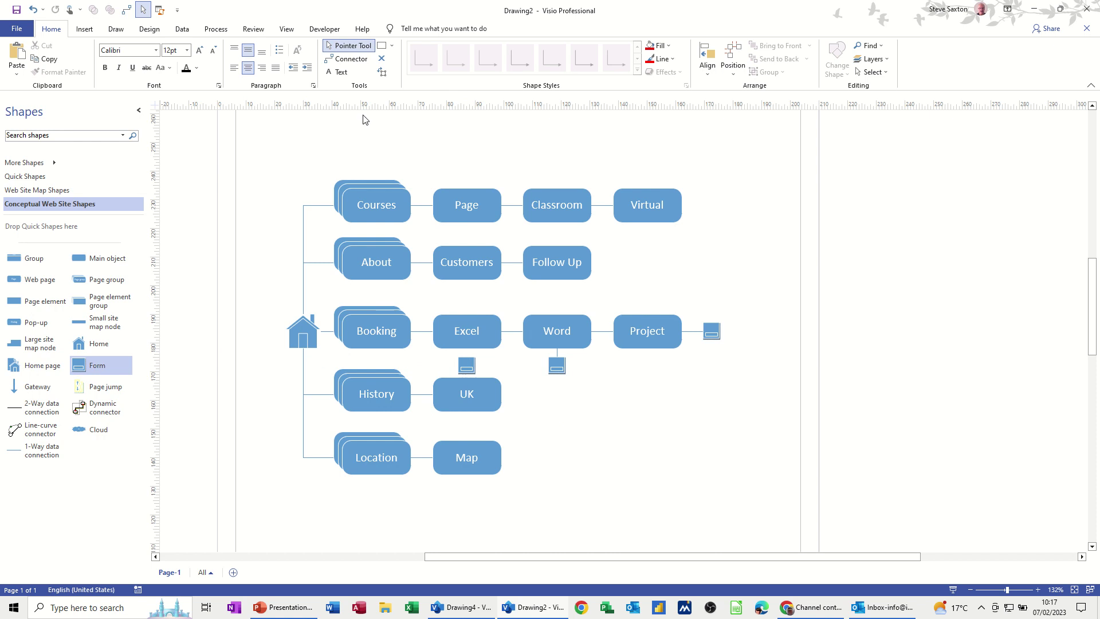
{"action": "key", "text": "ctrl+3"}
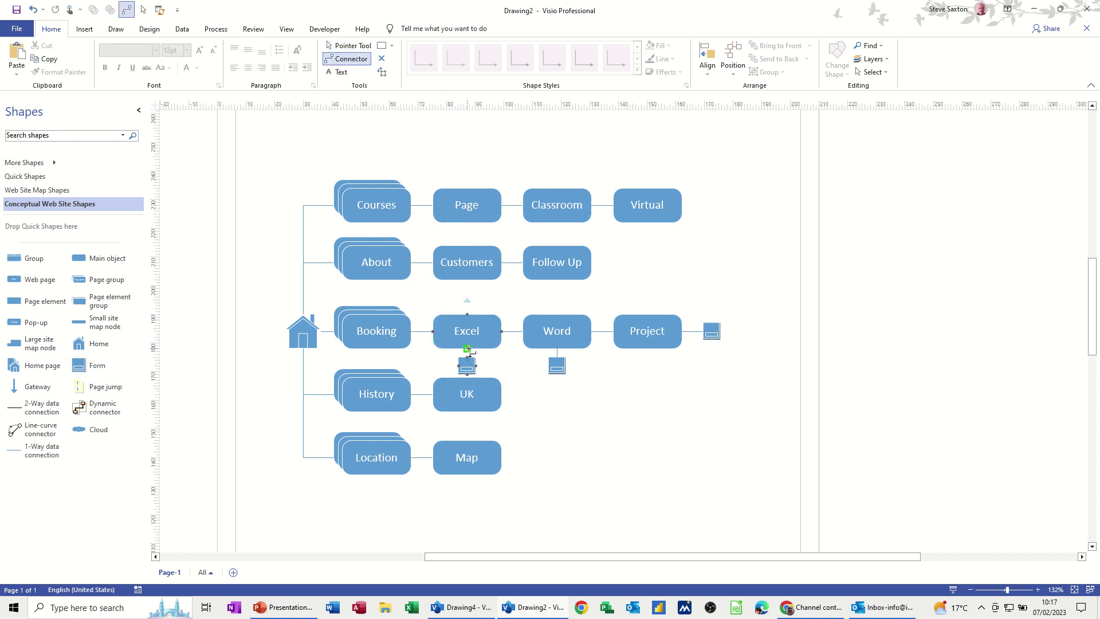
{"action": "left_click_drag", "start_coordinate": [467, 356], "coordinate": [467, 348]}
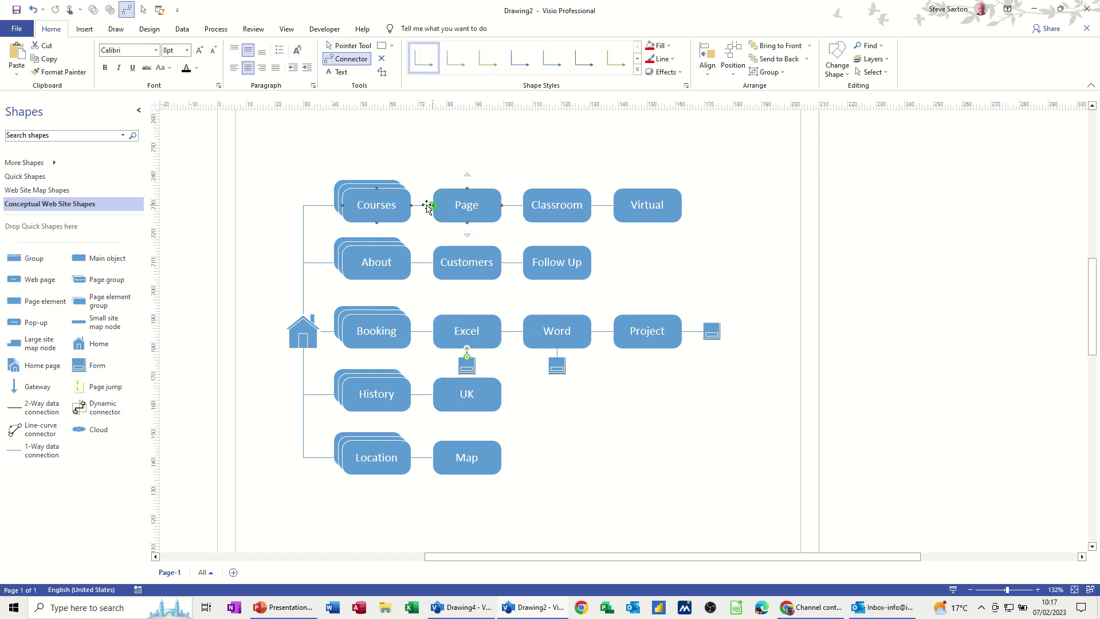
{"action": "left_click", "coordinate": [645, 339]}
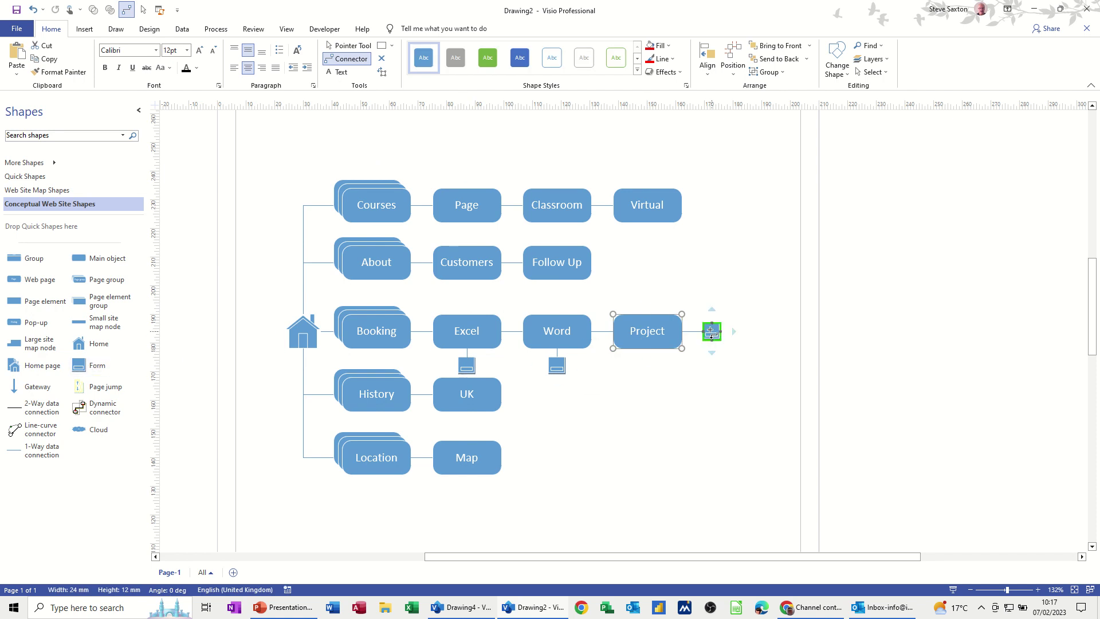
{"action": "left_click", "coordinate": [348, 46]}
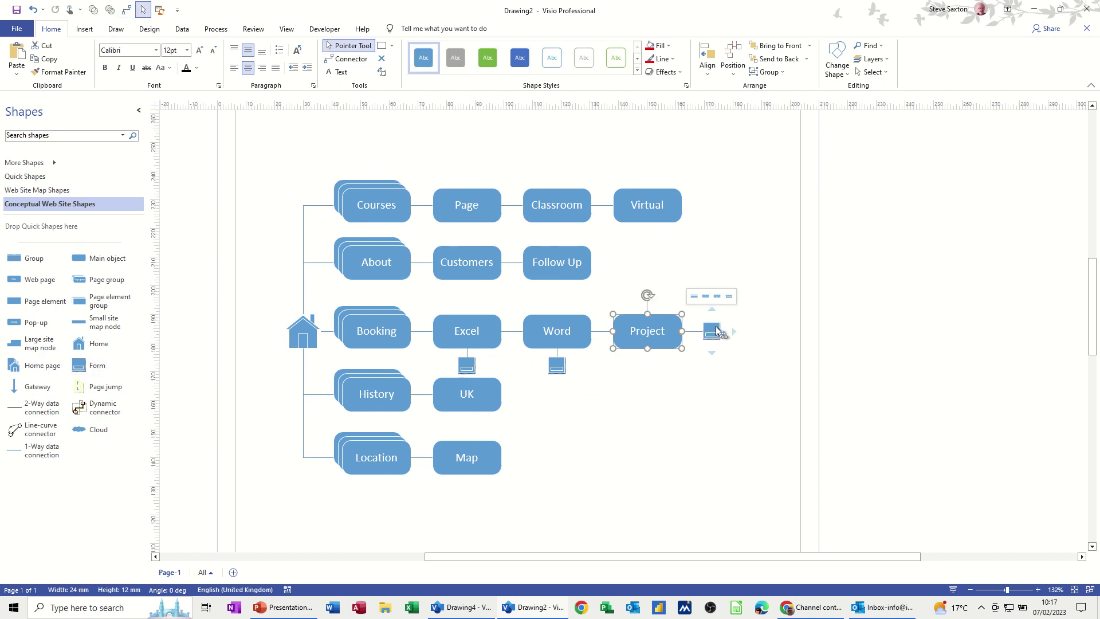
{"action": "left_click_drag", "start_coordinate": [717, 332], "coordinate": [654, 357]}
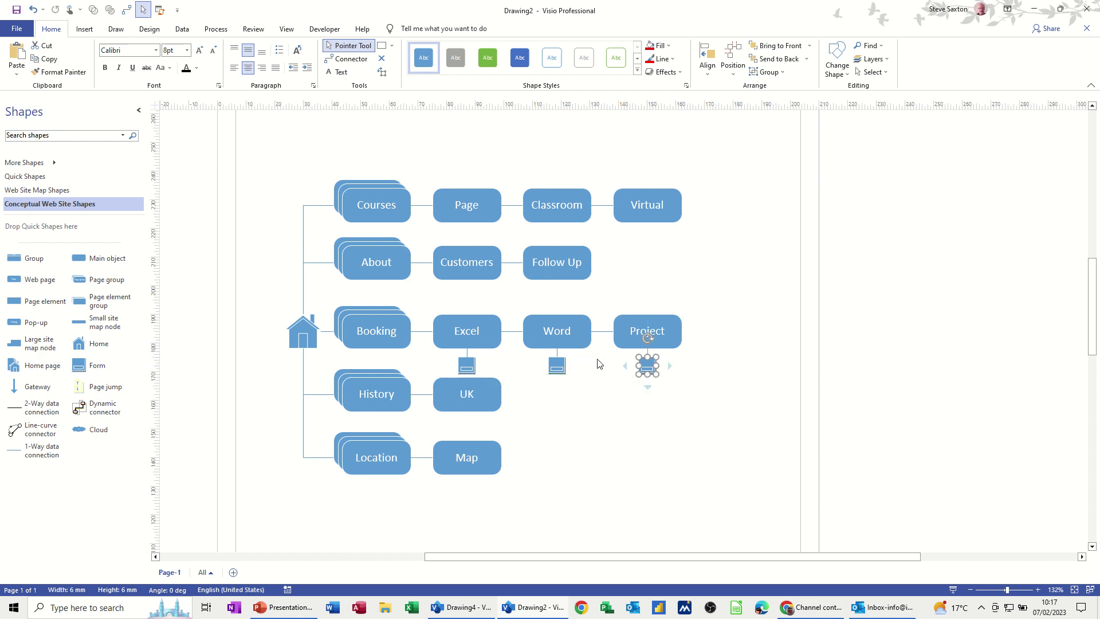
{"action": "left_click", "coordinate": [634, 413]}
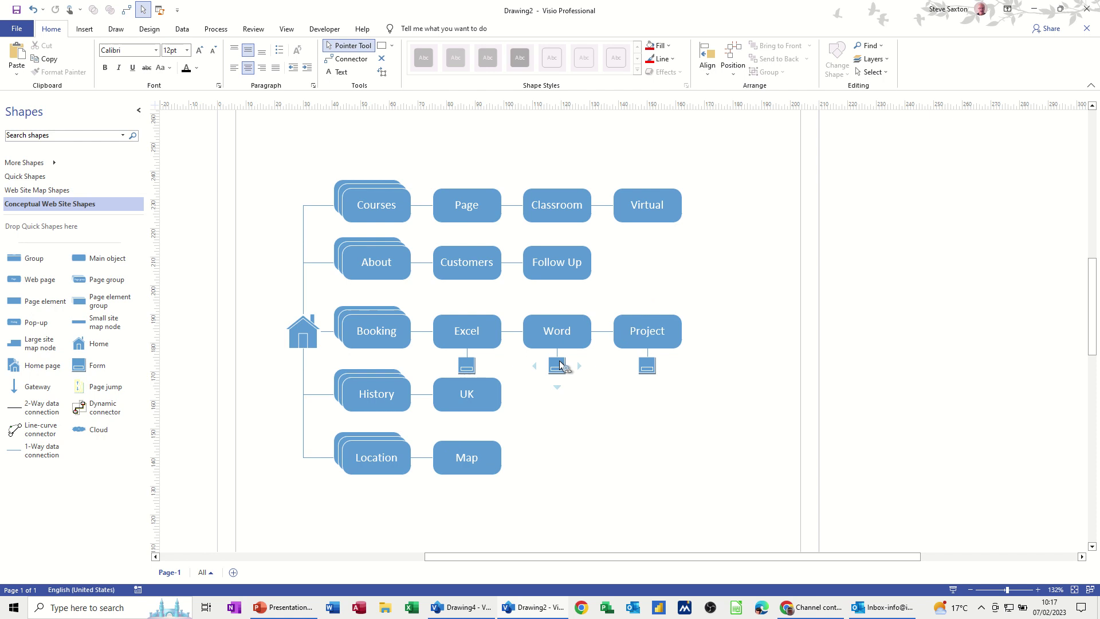
{"action": "left_click", "coordinate": [565, 335]}
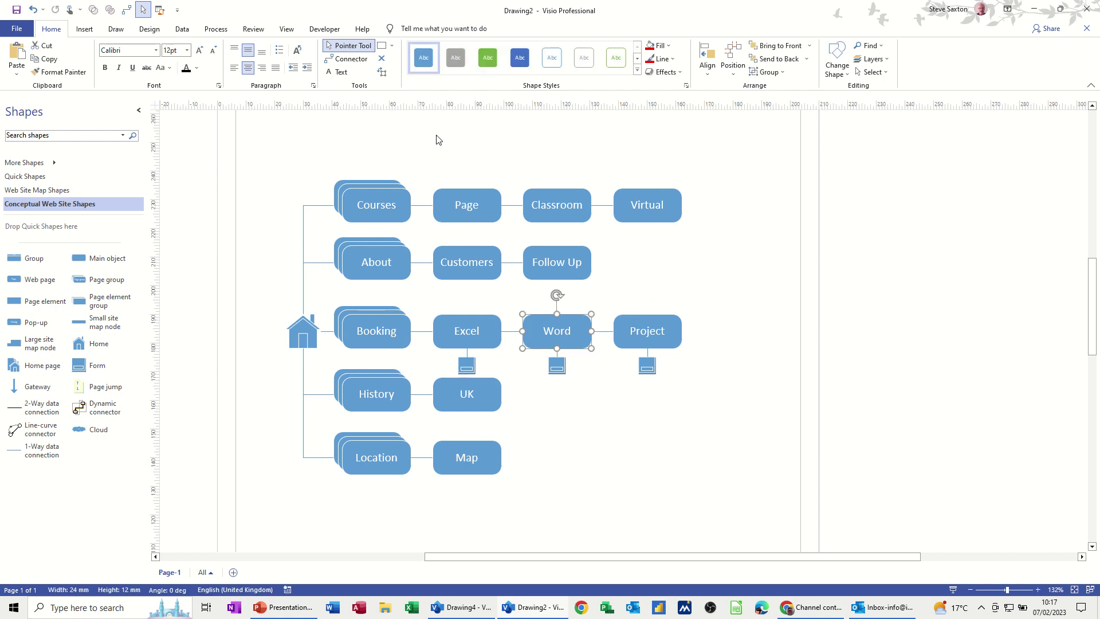
Add a hyperlink to the Word training course page on the Word shape
{"action": "left_click", "coordinate": [86, 29]}
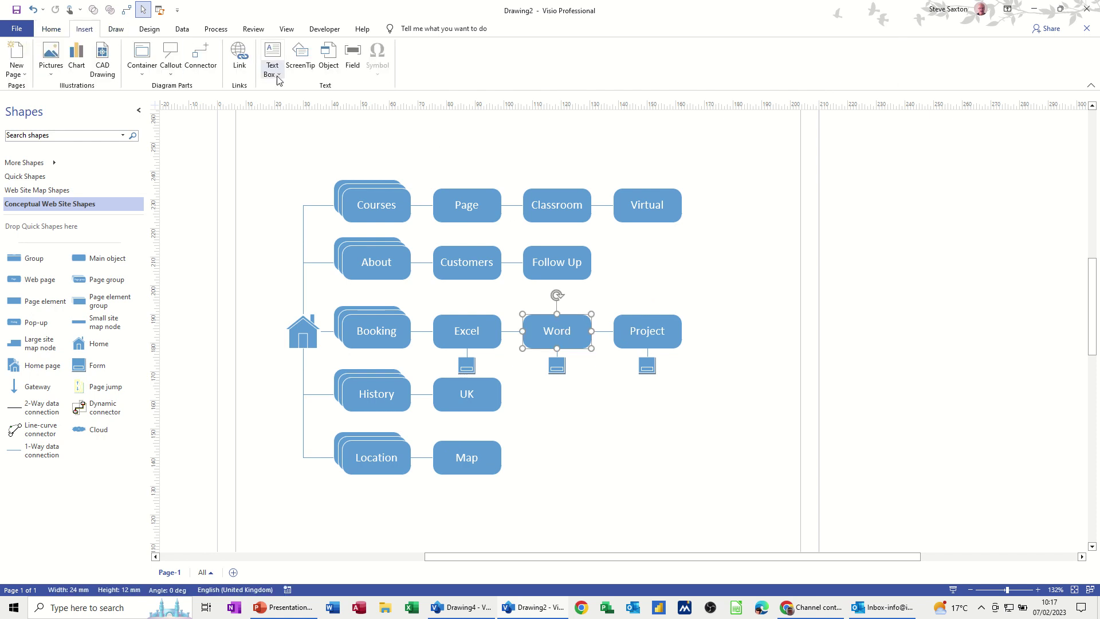
{"action": "left_click", "coordinate": [241, 60]}
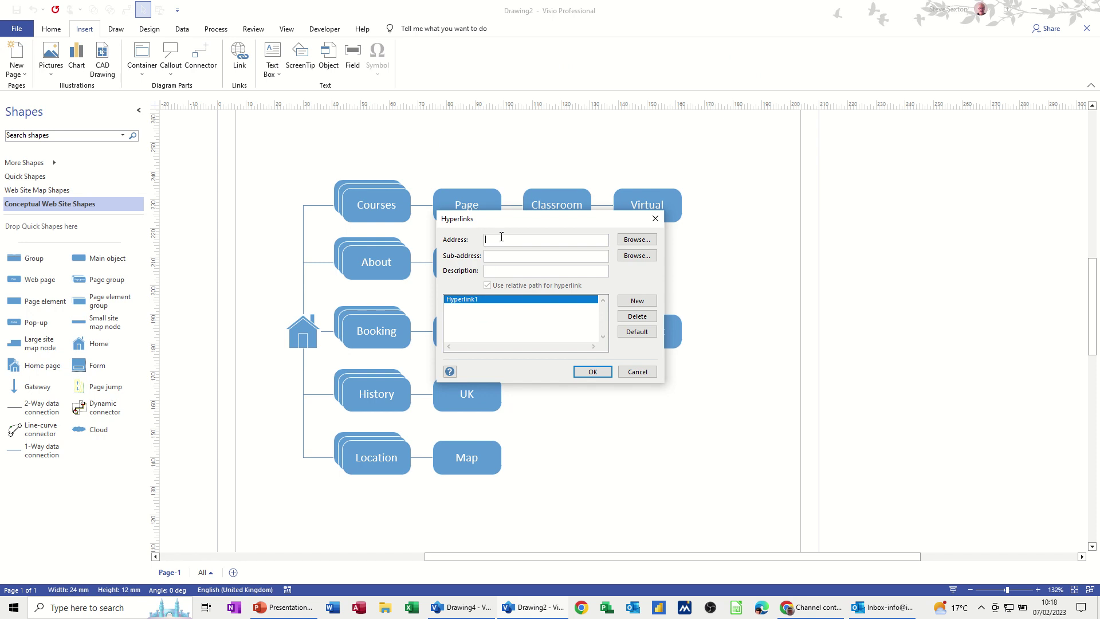
{"action": "key", "text": "ctrl+v"}
{"action": "left_click", "coordinate": [593, 371]}
{"action": "left_click", "coordinate": [573, 424]}
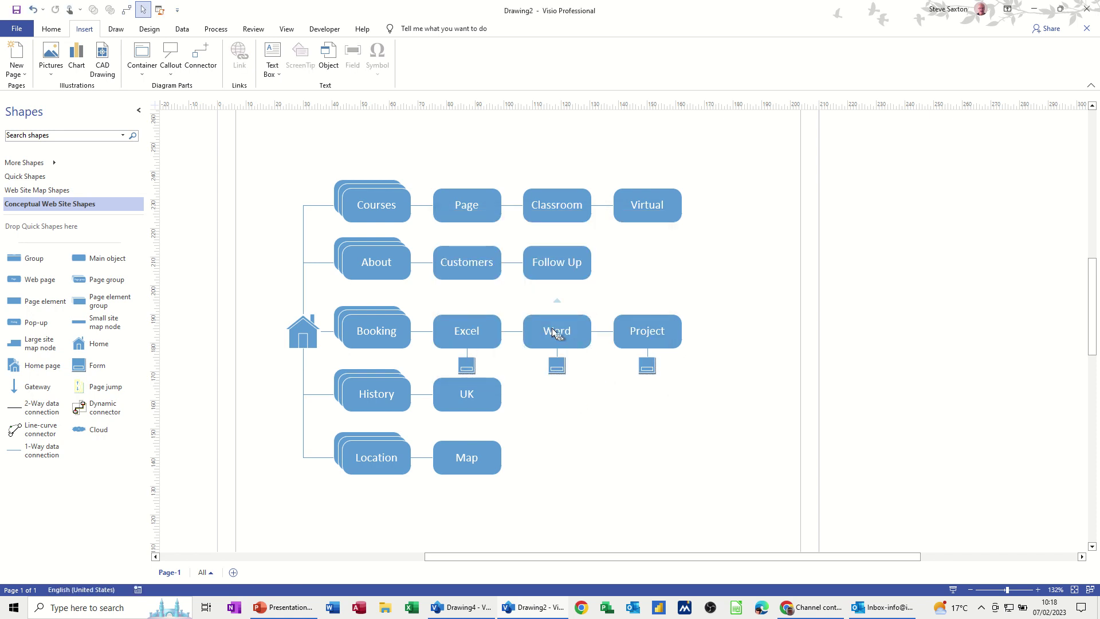
Follow the Word shape's hyperlink to open the course page in the browser
{"action": "mouse_move", "coordinate": [553, 331]}
{"action": "left_click", "coordinate": [560, 334], "text": "ctrl"}
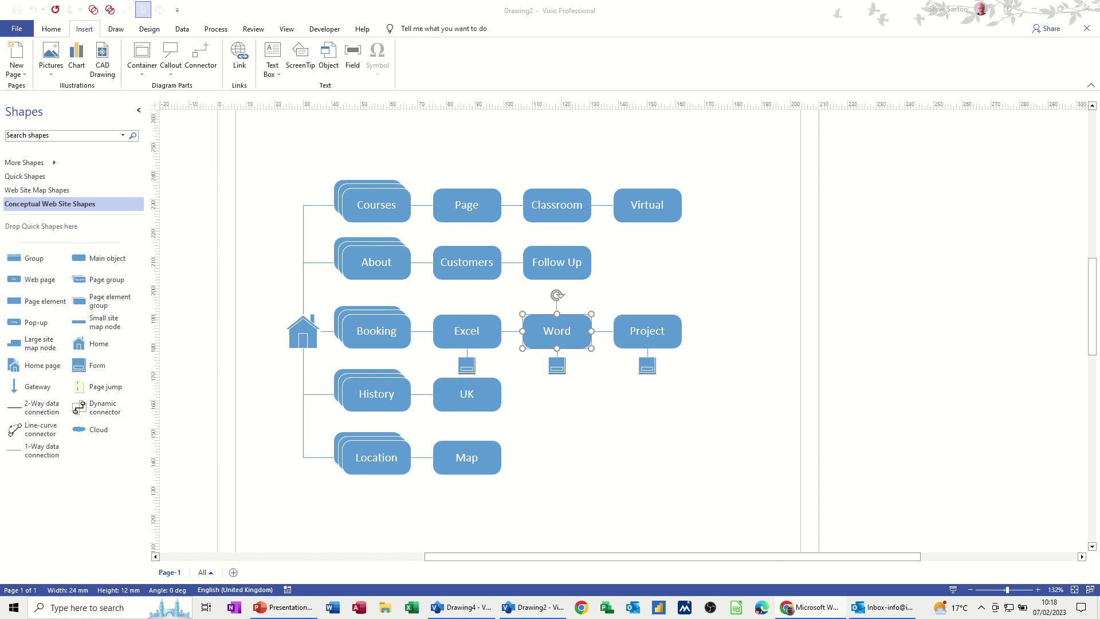
{"action": "left_click_drag", "start_coordinate": [0, 84], "coordinate": [535, 155]}
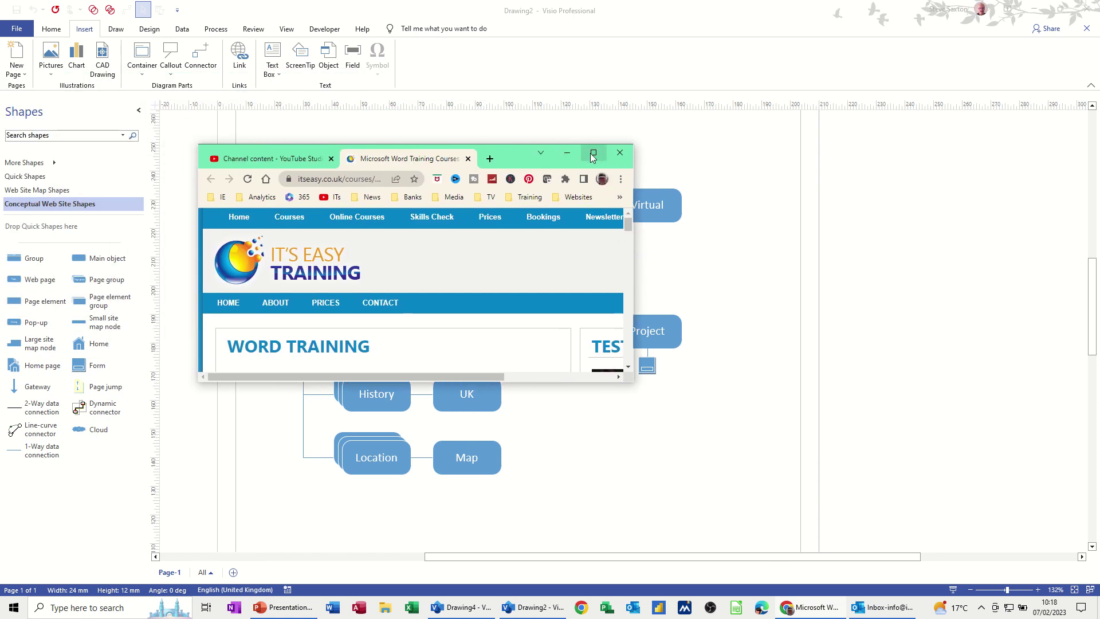
Maximise Chrome to view the Word Training page, then minimise it back to Visio
{"action": "left_click", "coordinate": [593, 154]}
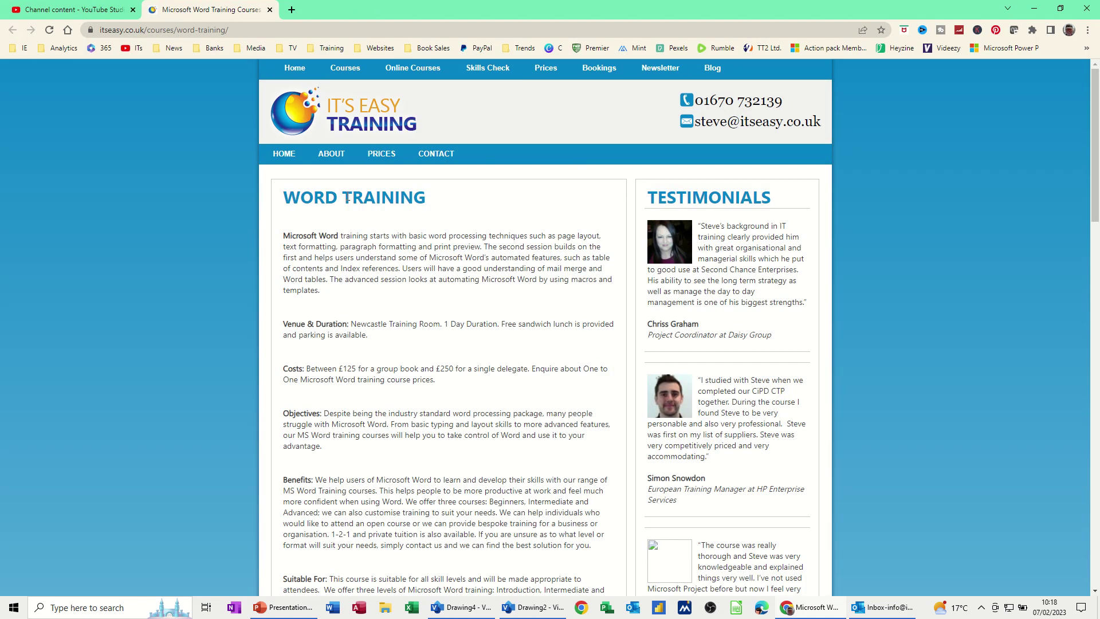
{"action": "left_click", "coordinate": [1034, 9]}
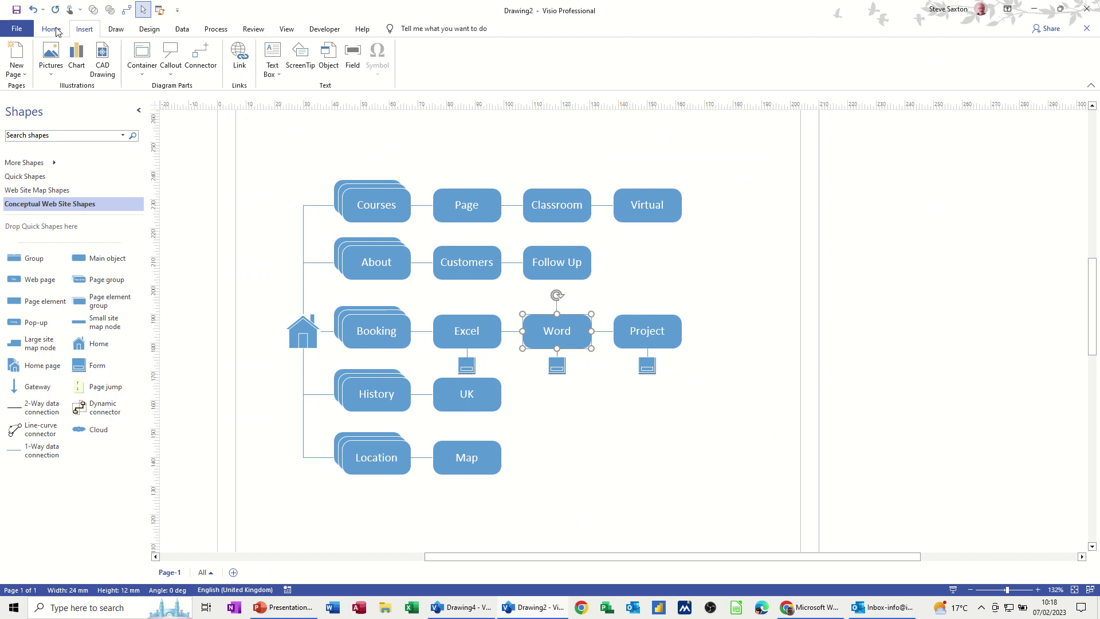
Apply the World map background to the page
{"action": "left_click", "coordinate": [149, 29]}
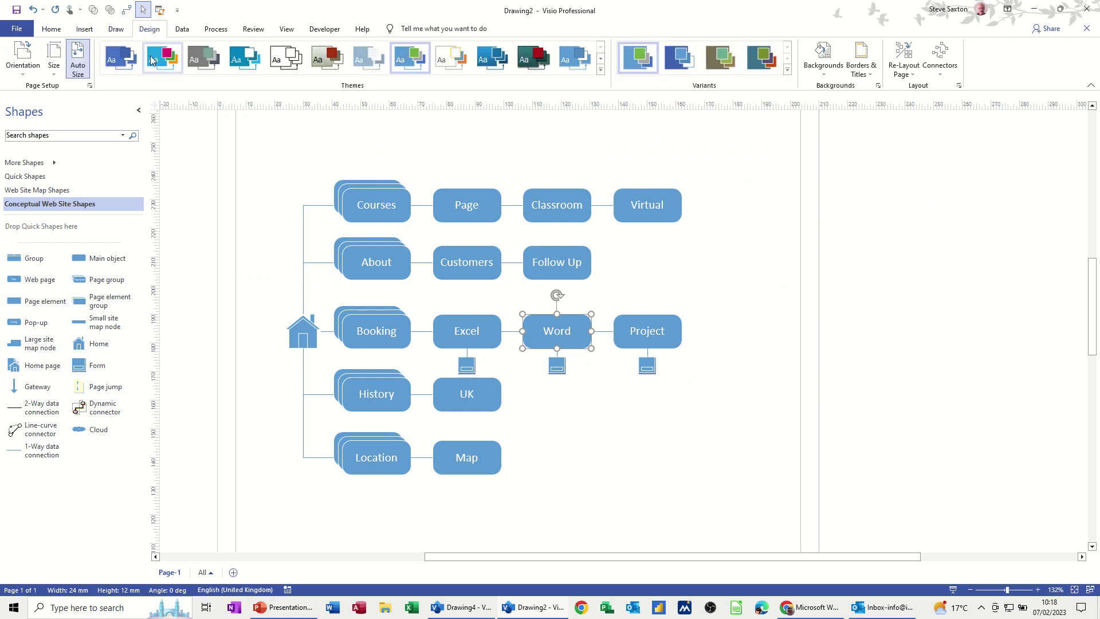
{"action": "left_click", "coordinate": [823, 60]}
{"action": "left_click", "coordinate": [906, 299]}
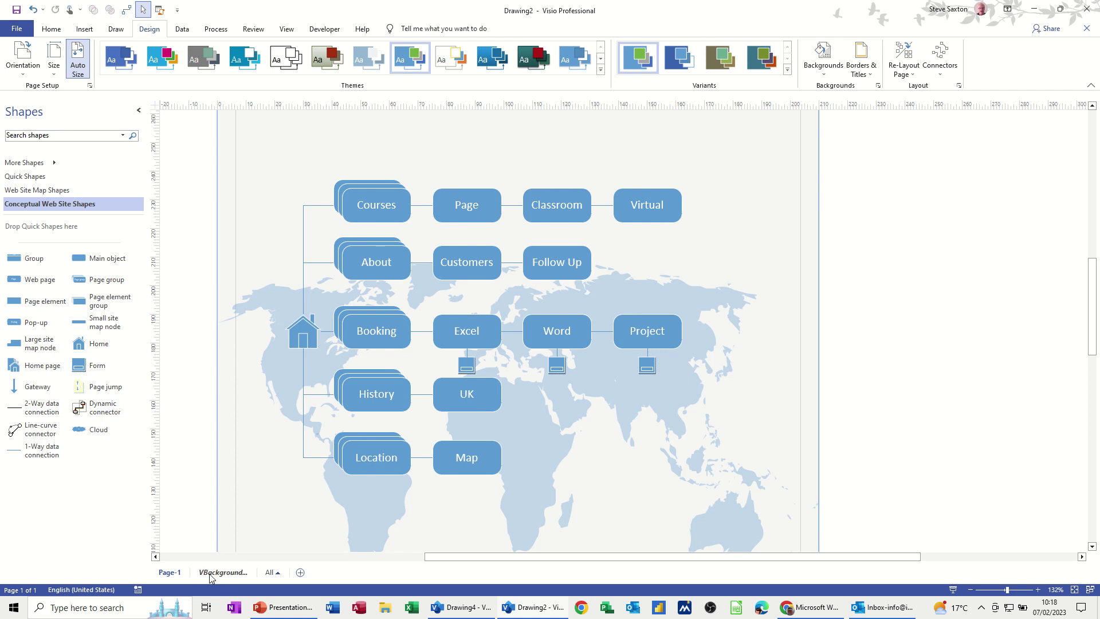
Add the first Borders and Titles style, giving a Title header with the date
{"action": "left_click", "coordinate": [865, 69]}
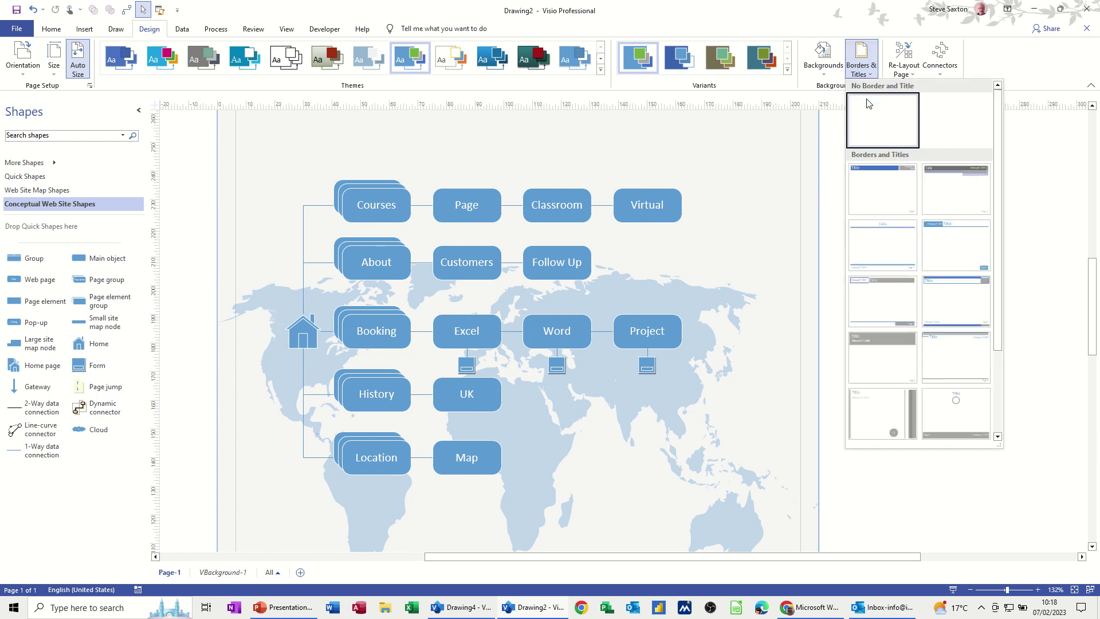
{"action": "left_click", "coordinate": [877, 184]}
{"action": "scroll", "coordinate": [530, 211], "scroll_direction": "up", "scroll_amount": 3}
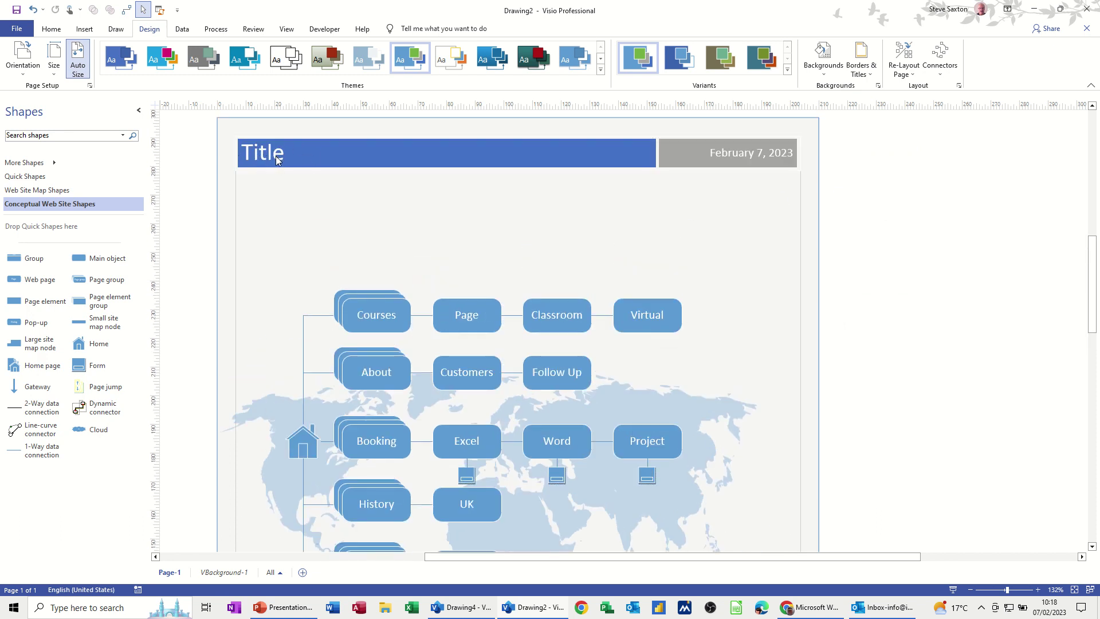
Retitle the VBackground-1 header band to 'IT's Easy Training', then return to Page-1
{"action": "left_click", "coordinate": [229, 573]}
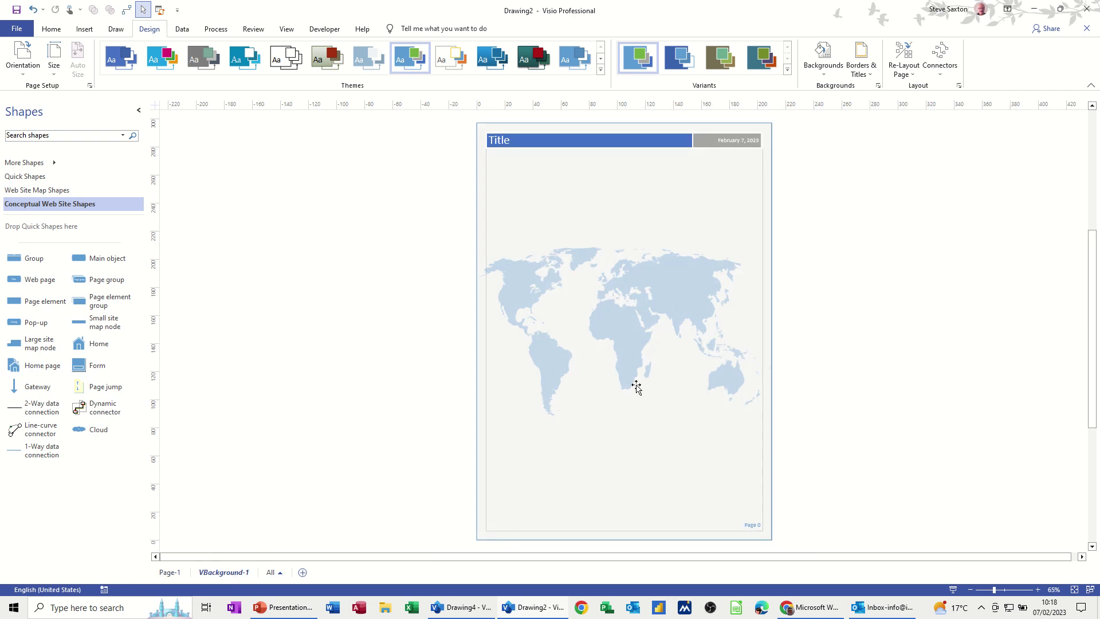
{"action": "left_click", "coordinate": [501, 147]}
{"action": "left_click", "coordinate": [506, 145]}
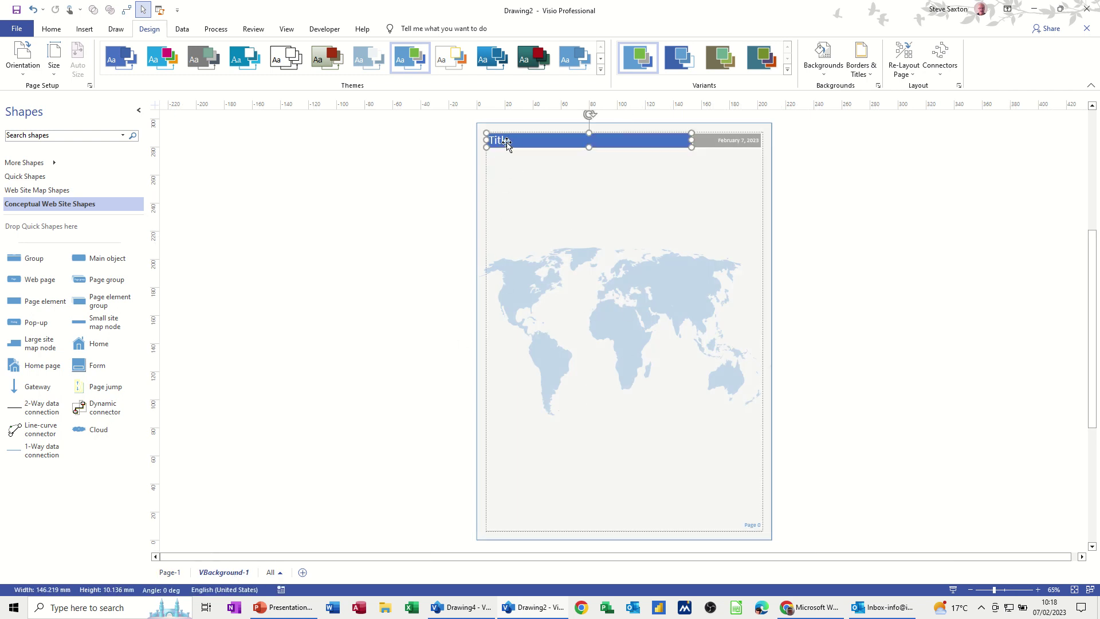
{"action": "type", "text": "IT's "}
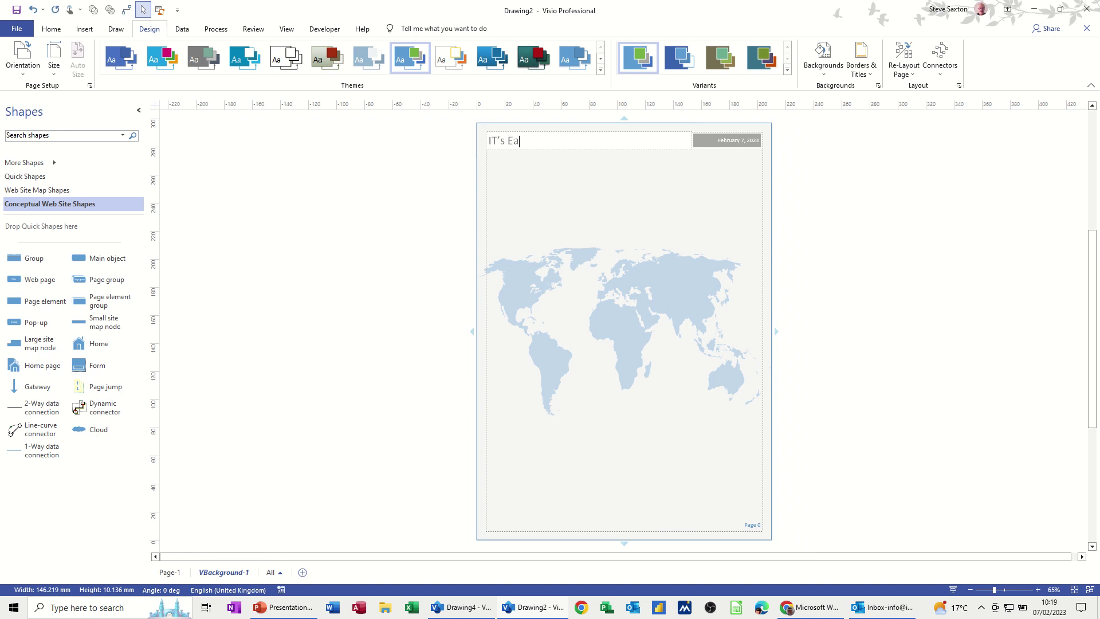
{"action": "type", "text": "Easy Training"}
{"action": "left_click", "coordinate": [680, 287]}
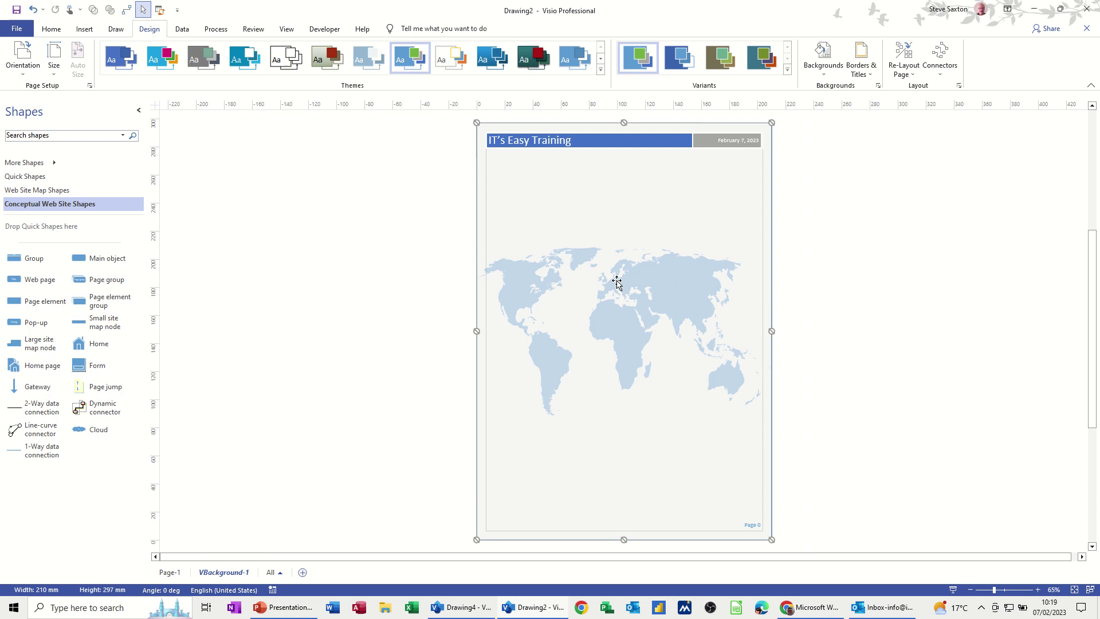
{"action": "left_click", "coordinate": [170, 573]}
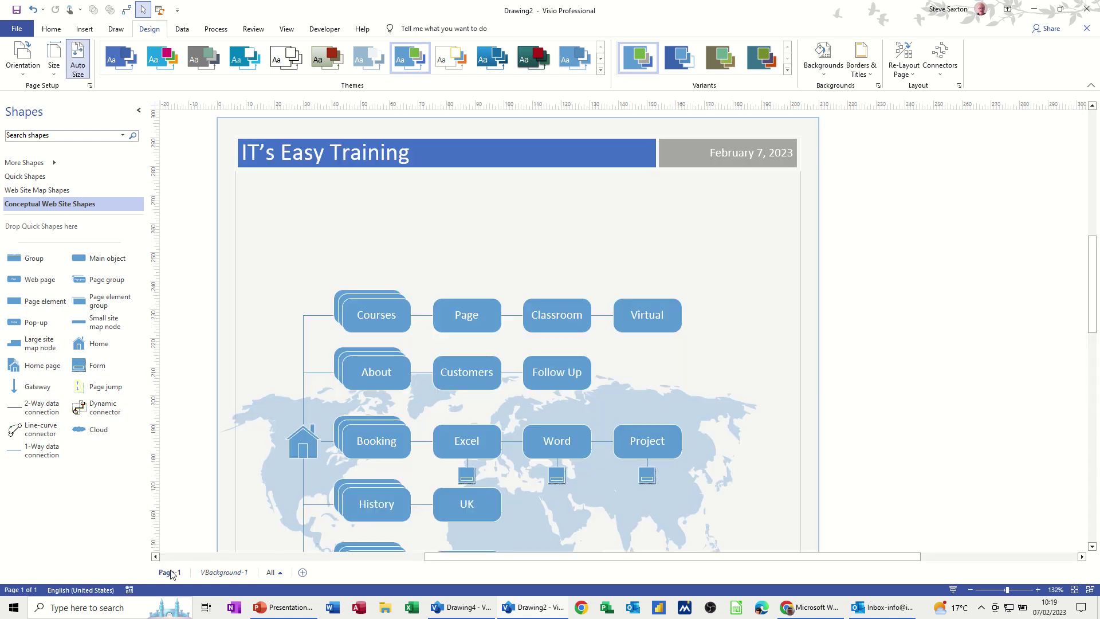
{"action": "scroll", "coordinate": [478, 240], "scroll_direction": "down", "scroll_amount": 2}
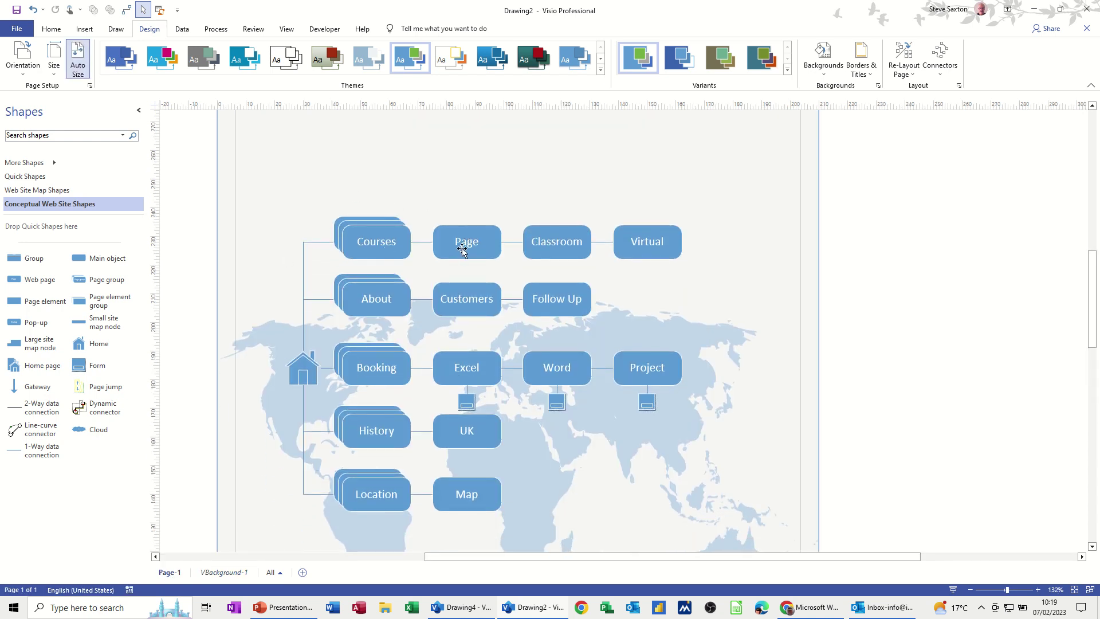
Show the Shape Data pane and inspect the Page shape and the form shape below Word
{"action": "left_click", "coordinate": [456, 253]}
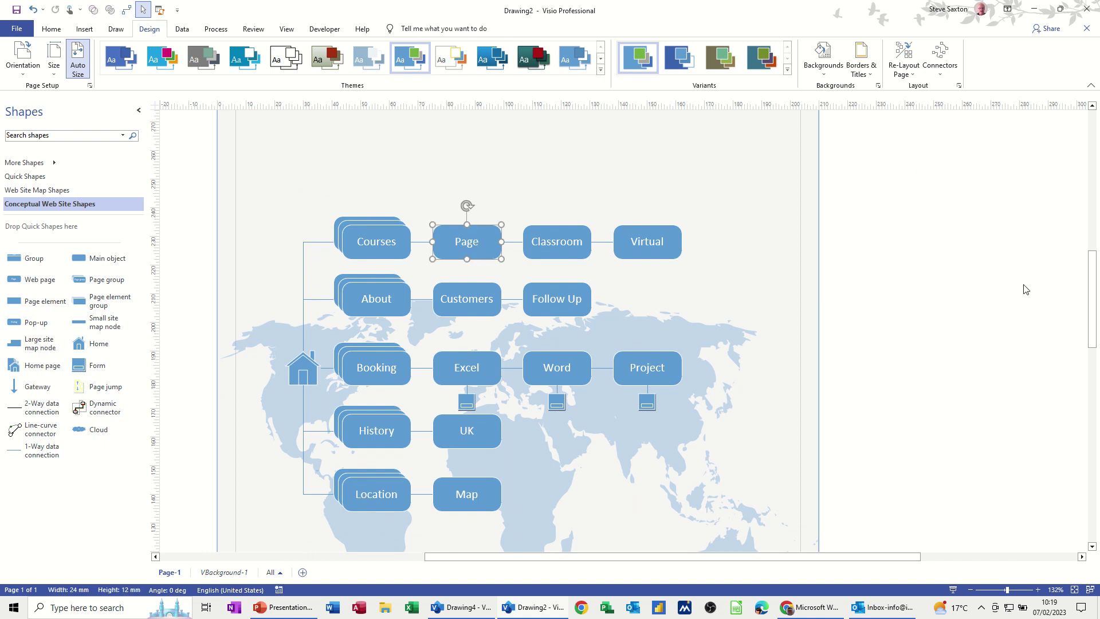
{"action": "left_click", "coordinate": [182, 29]}
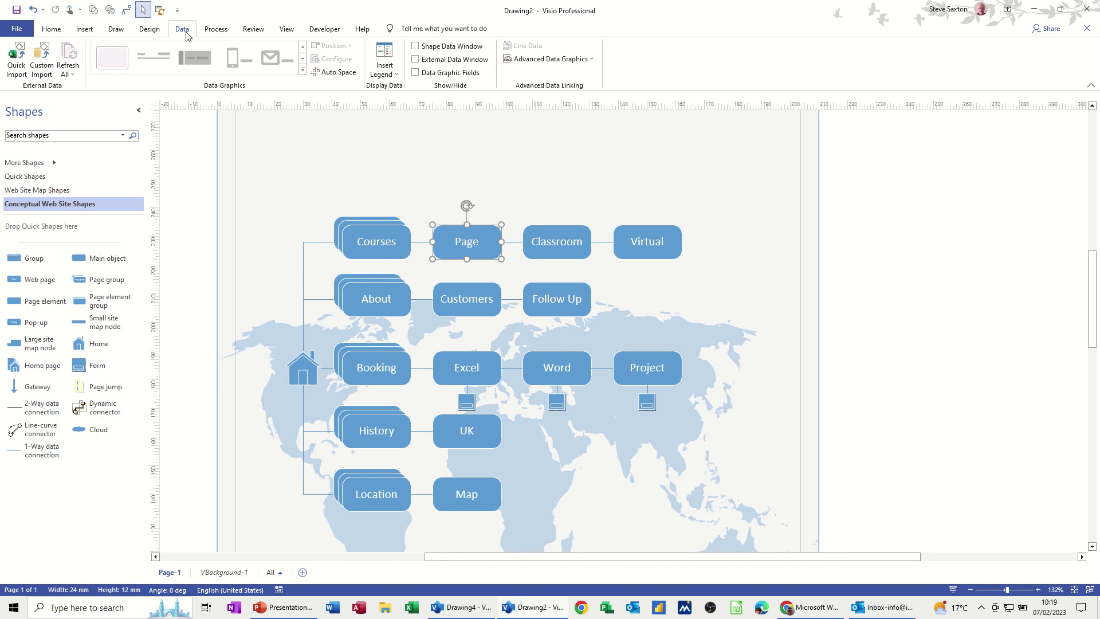
{"action": "left_click", "coordinate": [416, 47]}
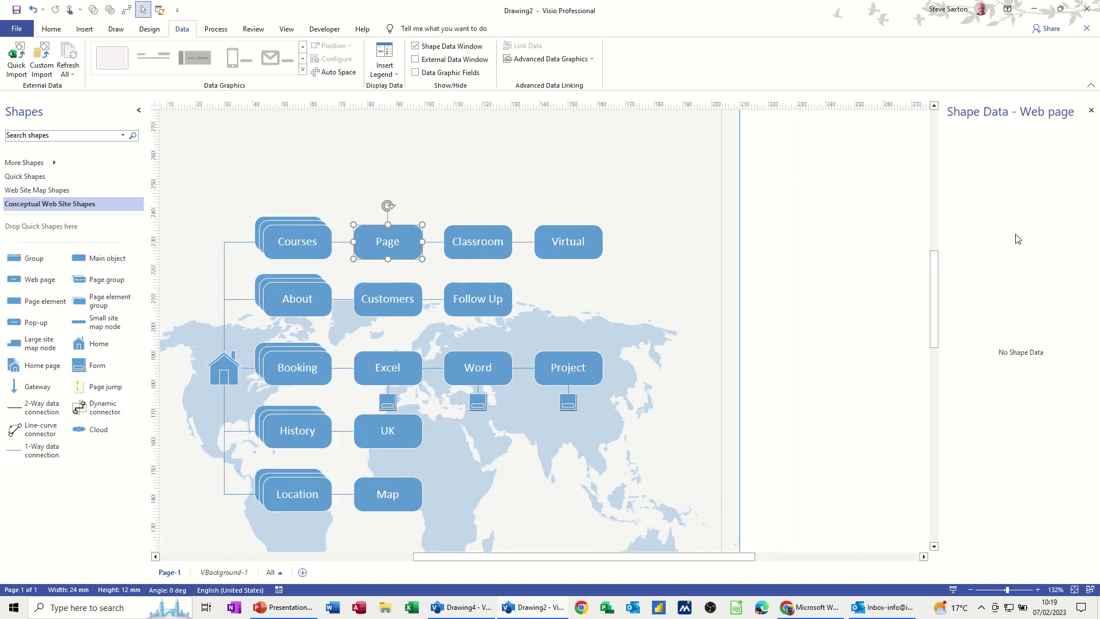
{"action": "left_click", "coordinate": [477, 402]}
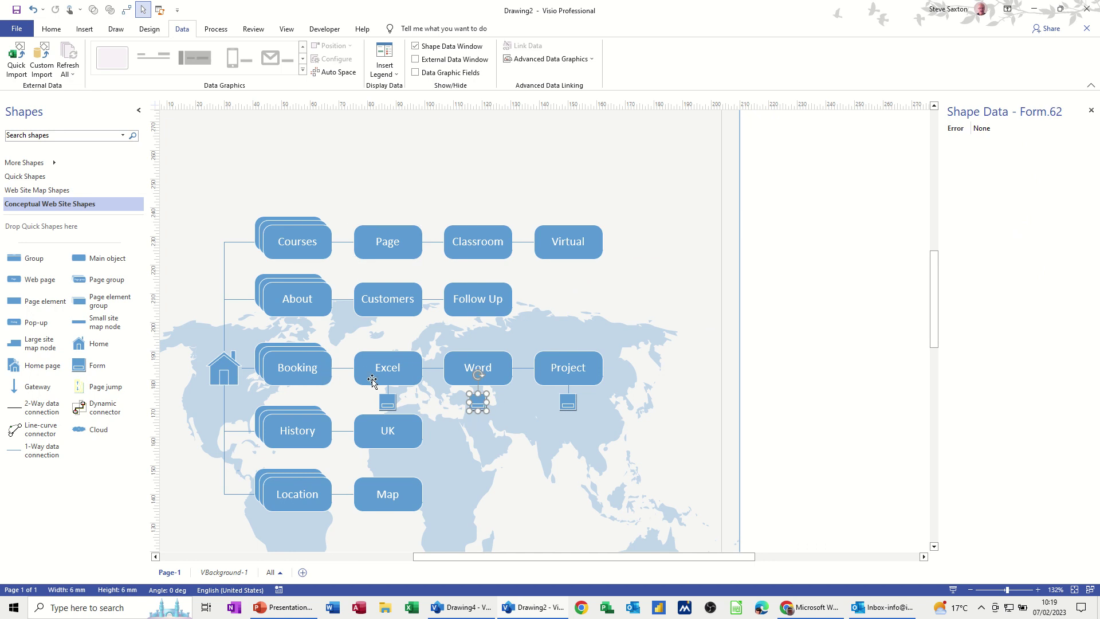
{"action": "left_click", "coordinate": [397, 253]}
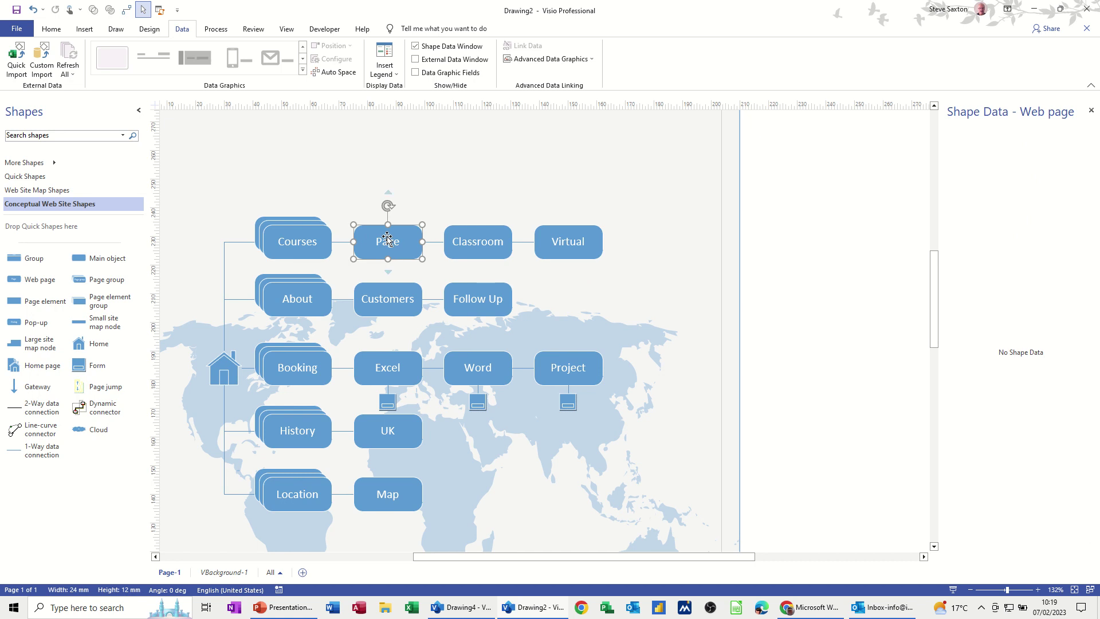
Relabel the Page shape between Courses and Classroom as 'Online'
{"action": "double_click", "coordinate": [387, 240]}
{"action": "type", "text": "Online"}
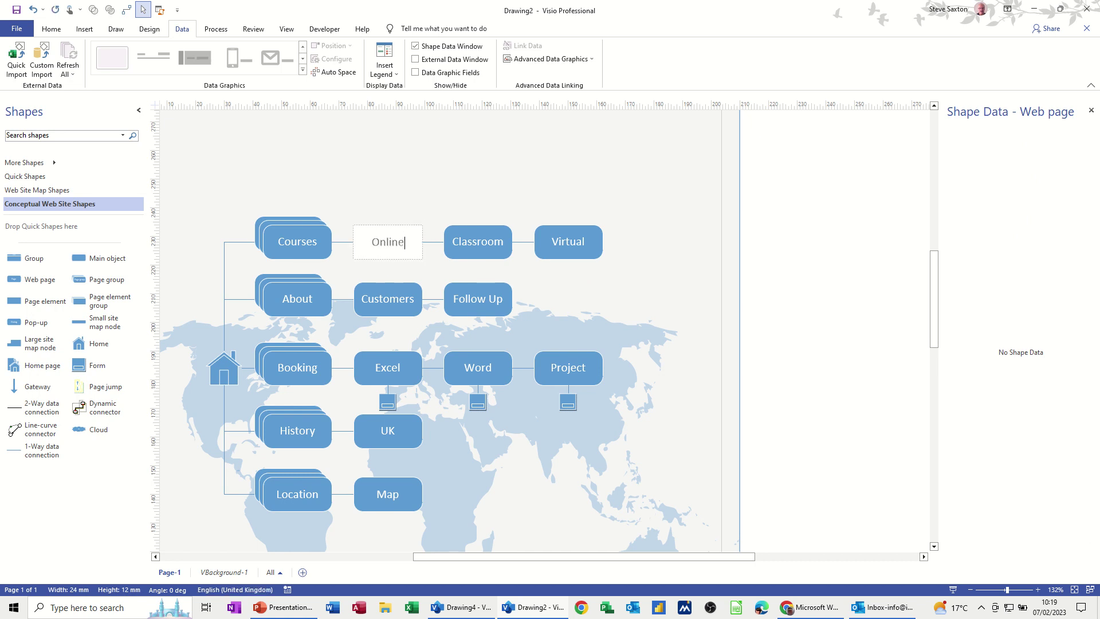
{"action": "left_click", "coordinate": [584, 298]}
{"action": "left_click", "coordinate": [401, 250]}
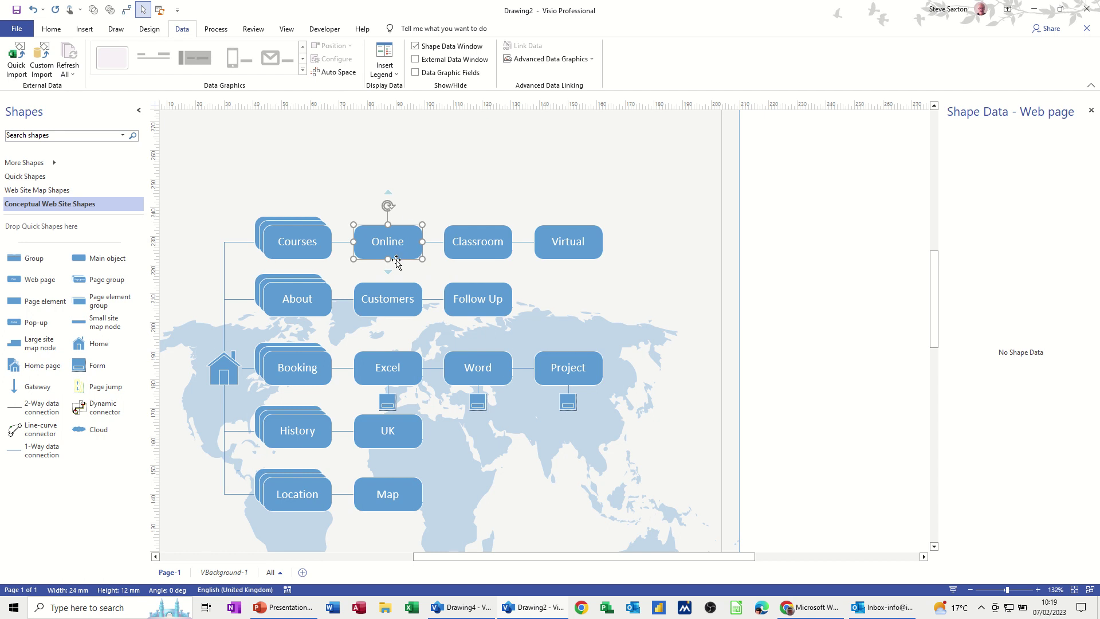
{"action": "right_click", "coordinate": [397, 243]}
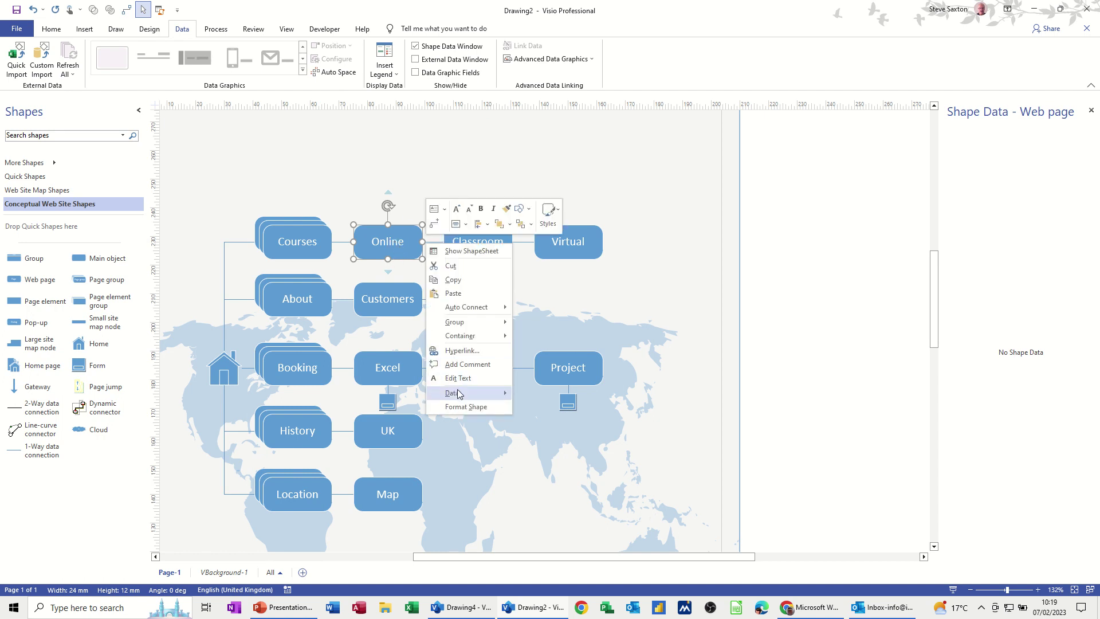
Define two text shape data properties, Duration and System, on the Online shape
{"action": "mouse_move", "coordinate": [458, 393]}
{"action": "left_click", "coordinate": [539, 408]}
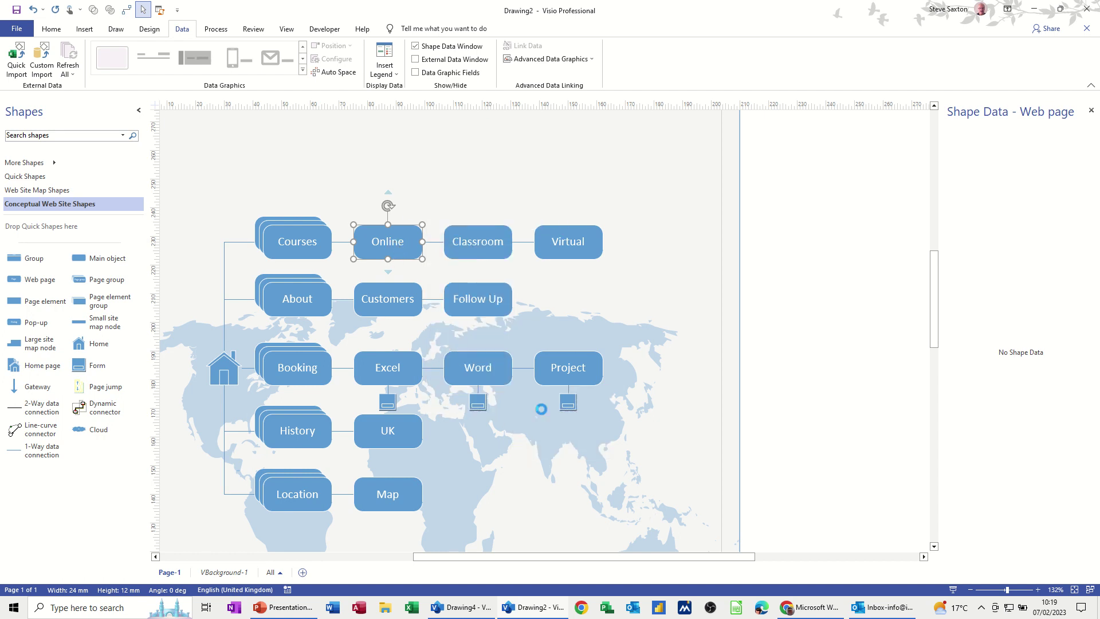
{"action": "left_click_drag", "start_coordinate": [537, 181], "coordinate": [614, 154]}
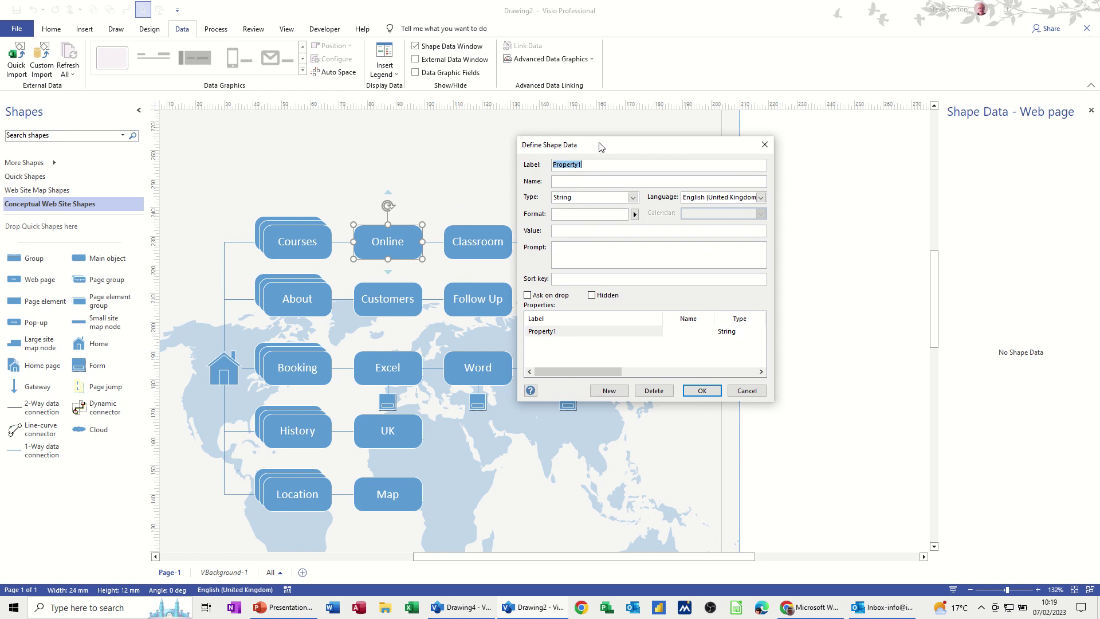
{"action": "type", "text": "Duration"}
{"action": "left_click", "coordinate": [560, 334]}
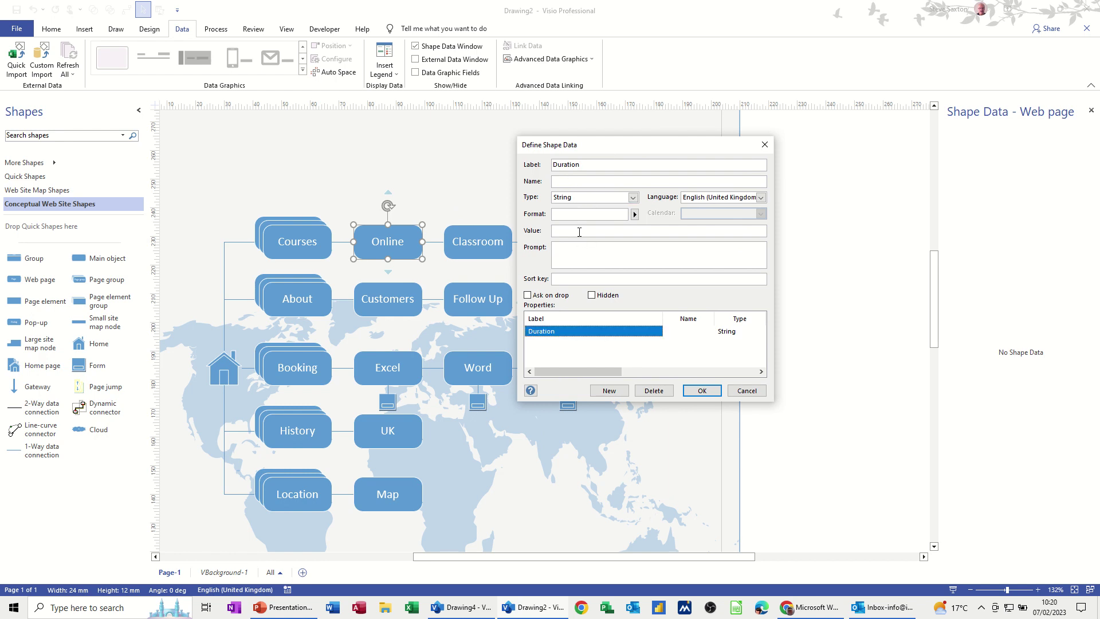
{"action": "left_click", "coordinate": [611, 392]}
{"action": "type", "text": "System"}
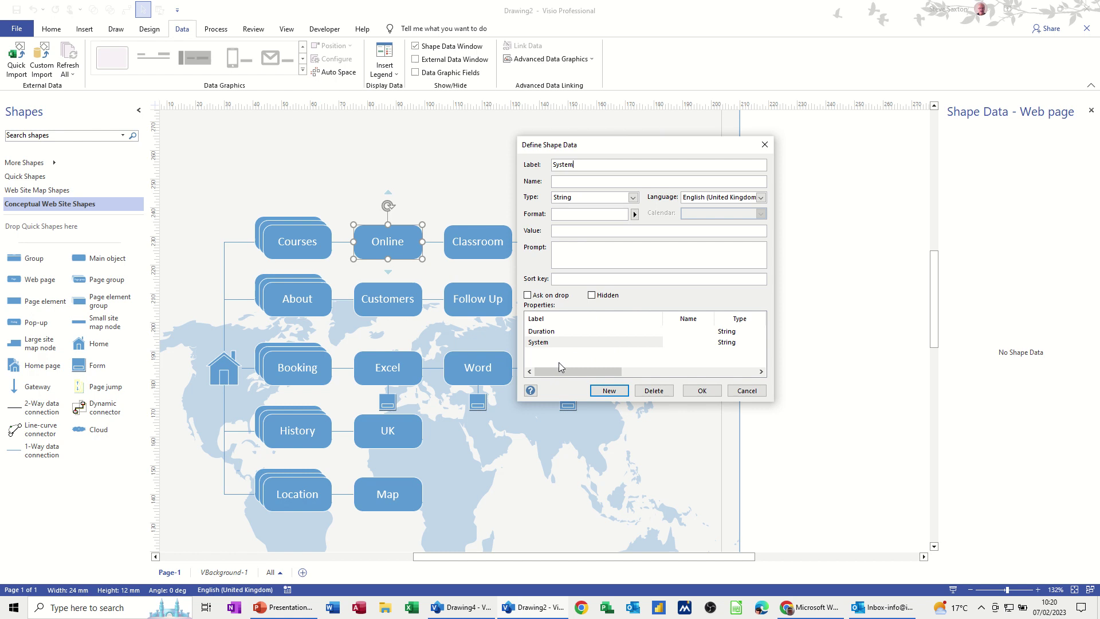
{"action": "left_click", "coordinate": [545, 342]}
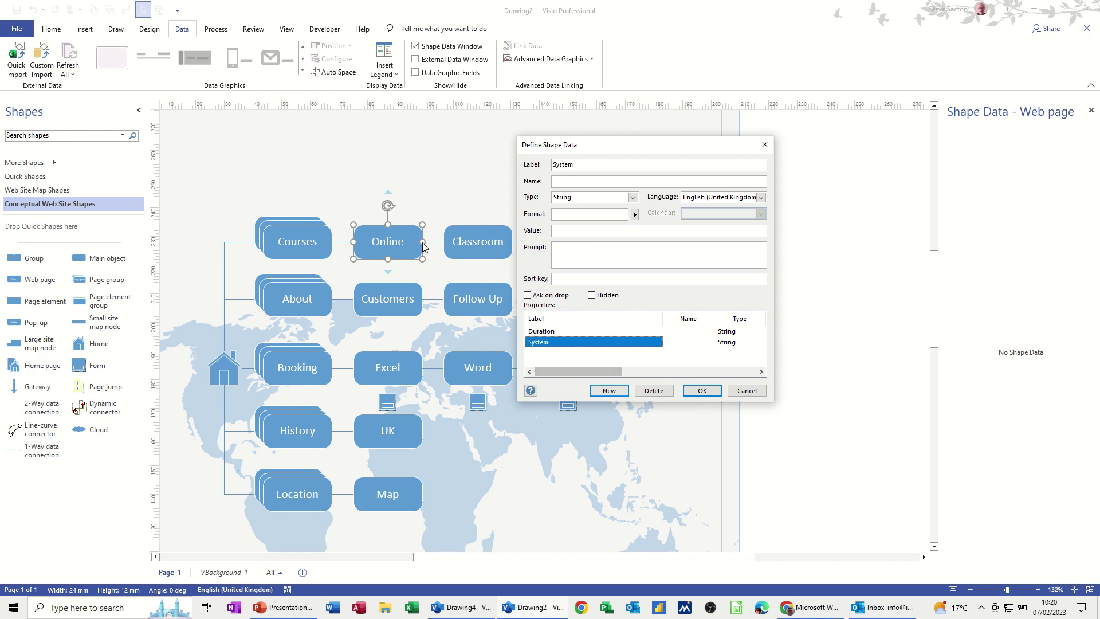
{"action": "left_click", "coordinate": [703, 391]}
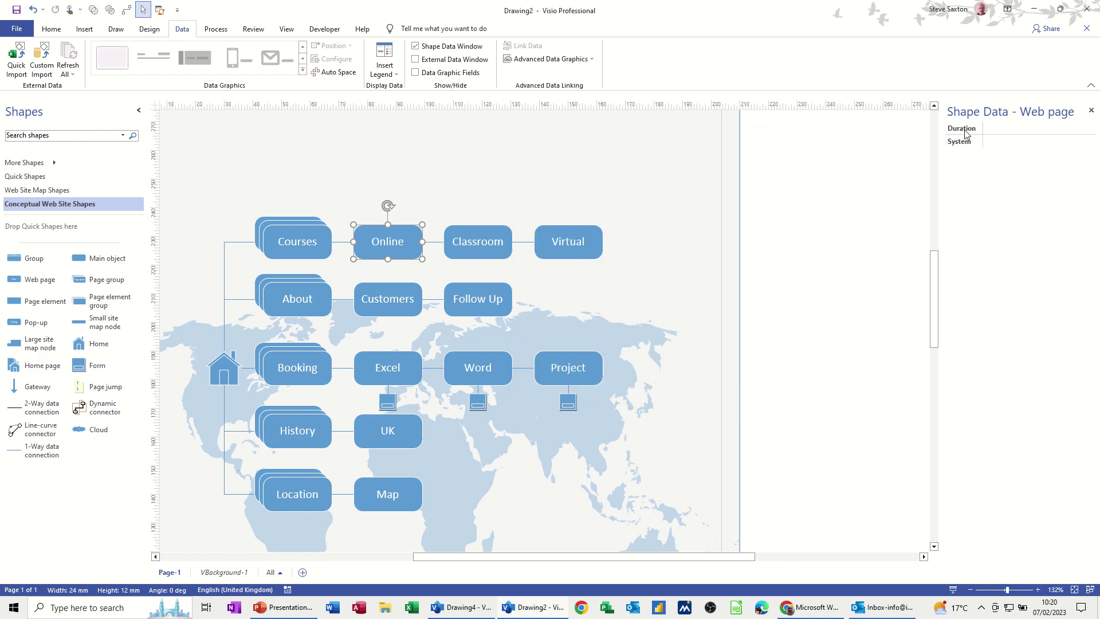
Enter Duration 4hrs and System Teams for Online, then compare with Classroom's empty data
{"action": "left_click", "coordinate": [998, 130]}
{"action": "left_click", "coordinate": [1009, 142]}
{"action": "type", "text": "Teams"}
{"action": "left_click", "coordinate": [456, 248]}
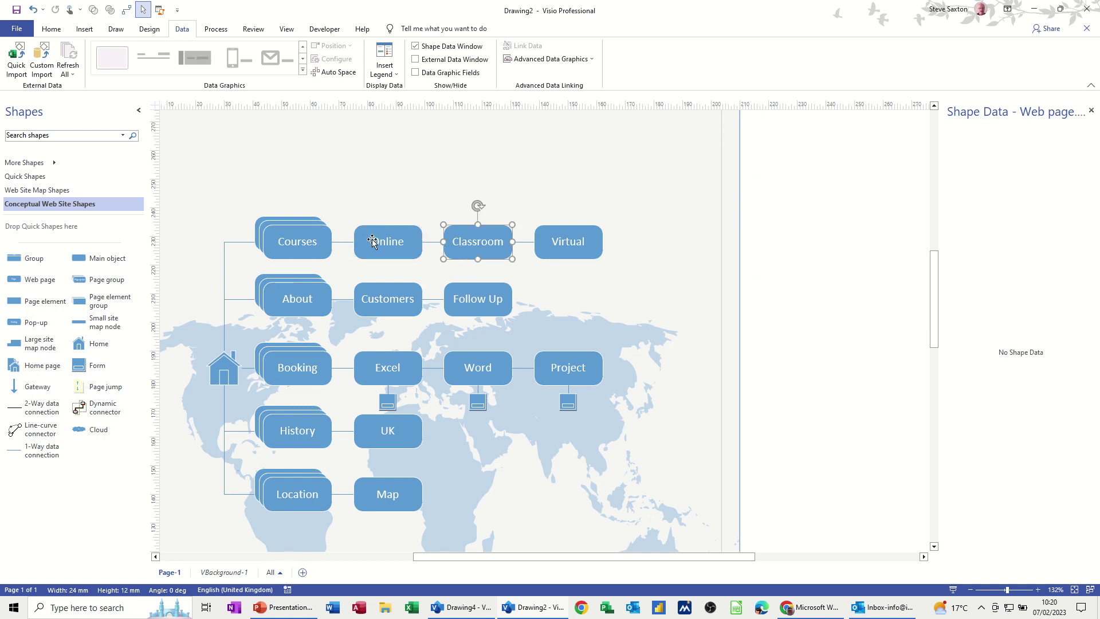
{"action": "left_click", "coordinate": [373, 241]}
{"action": "left_click", "coordinate": [463, 244]}
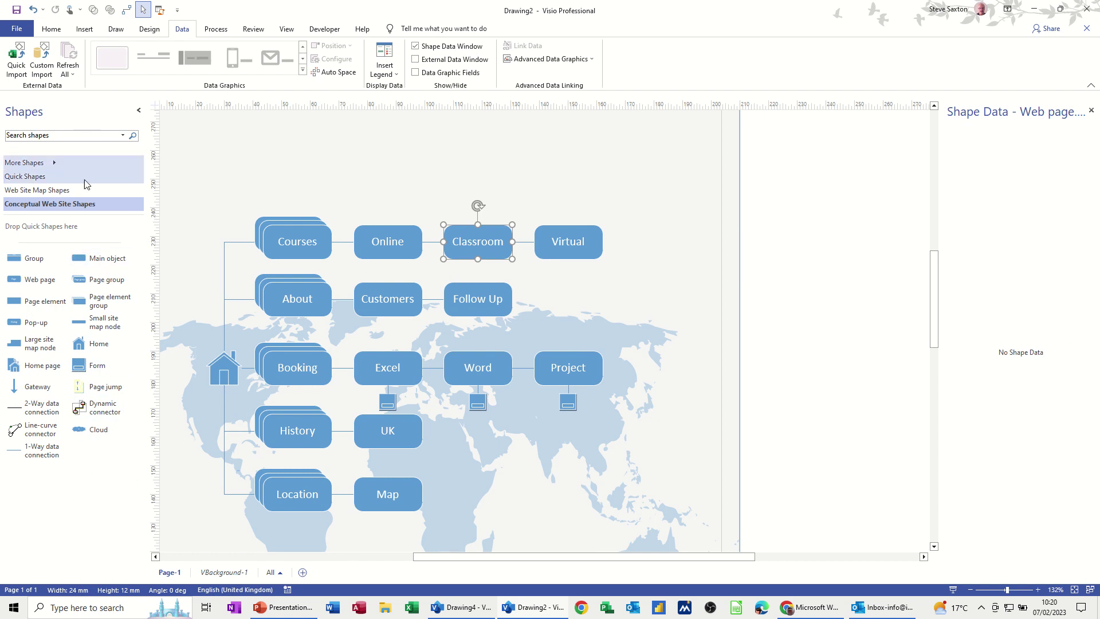
Open the Org Shapes.vssx stencil from the My Shapes folder
{"action": "left_click", "coordinate": [48, 163]}
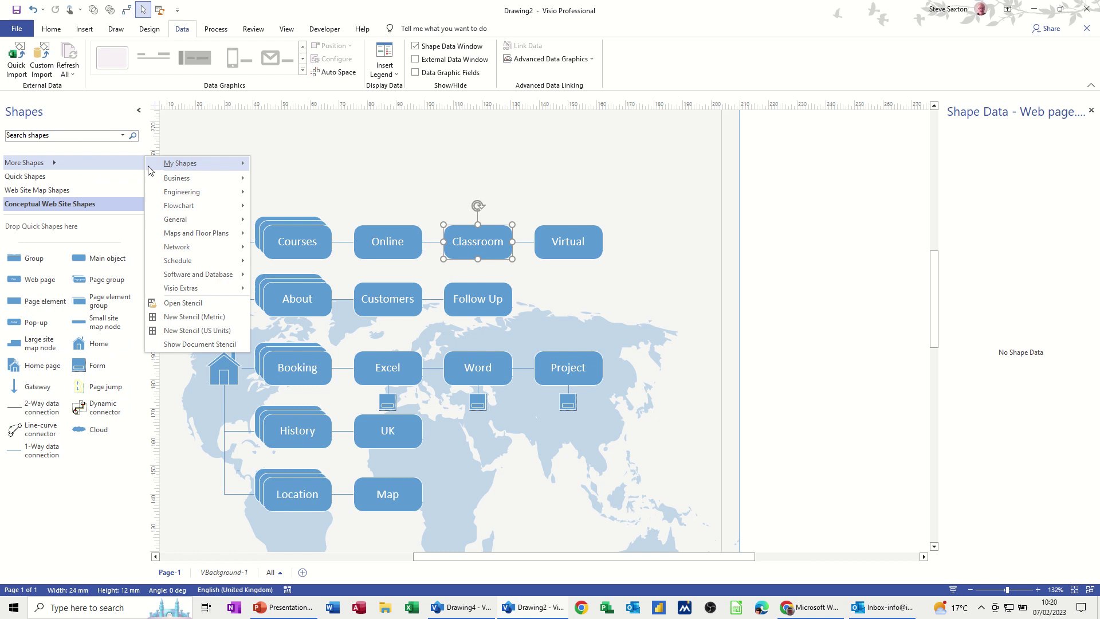
{"action": "left_click", "coordinate": [189, 304]}
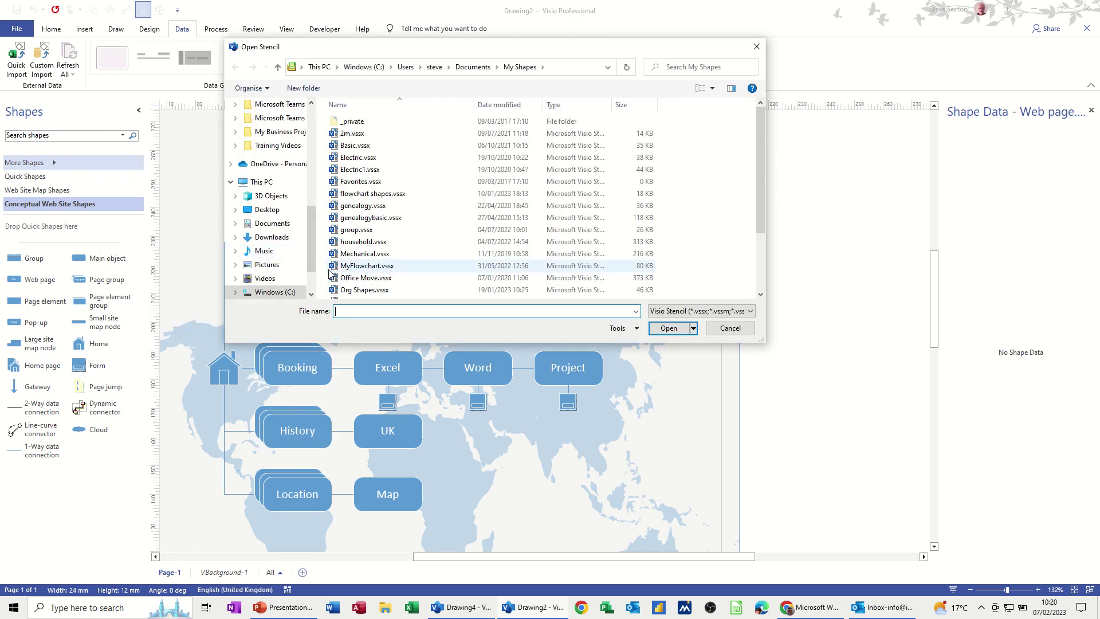
{"action": "double_click", "coordinate": [354, 291]}
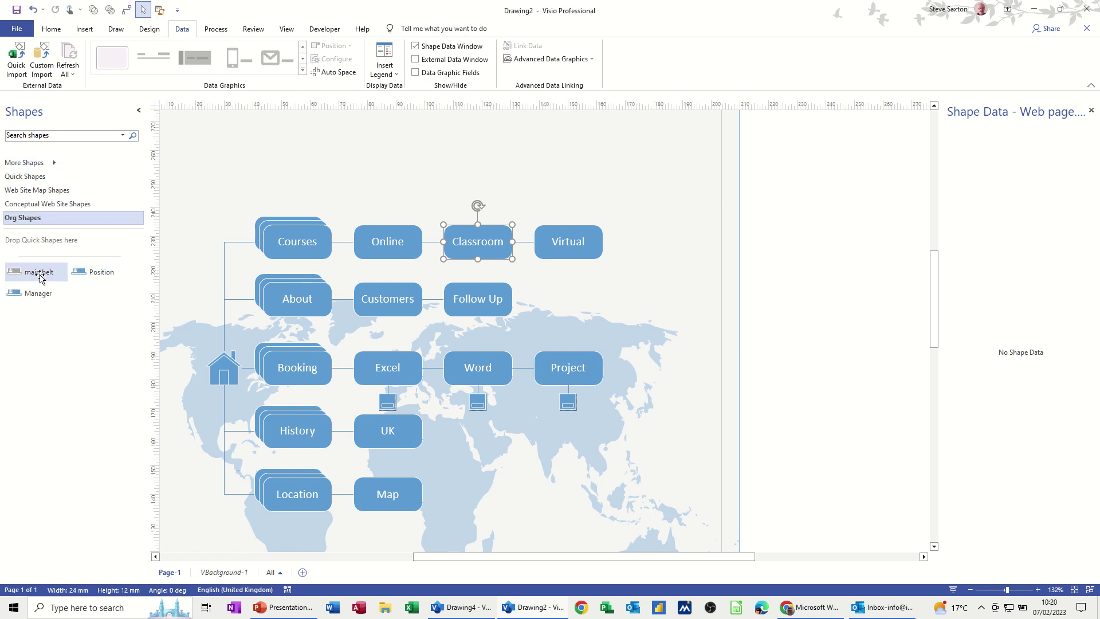
Add the Online shape as a new master in the Org Shapes stencil, allowing stencil editing
{"action": "left_click", "coordinate": [36, 299]}
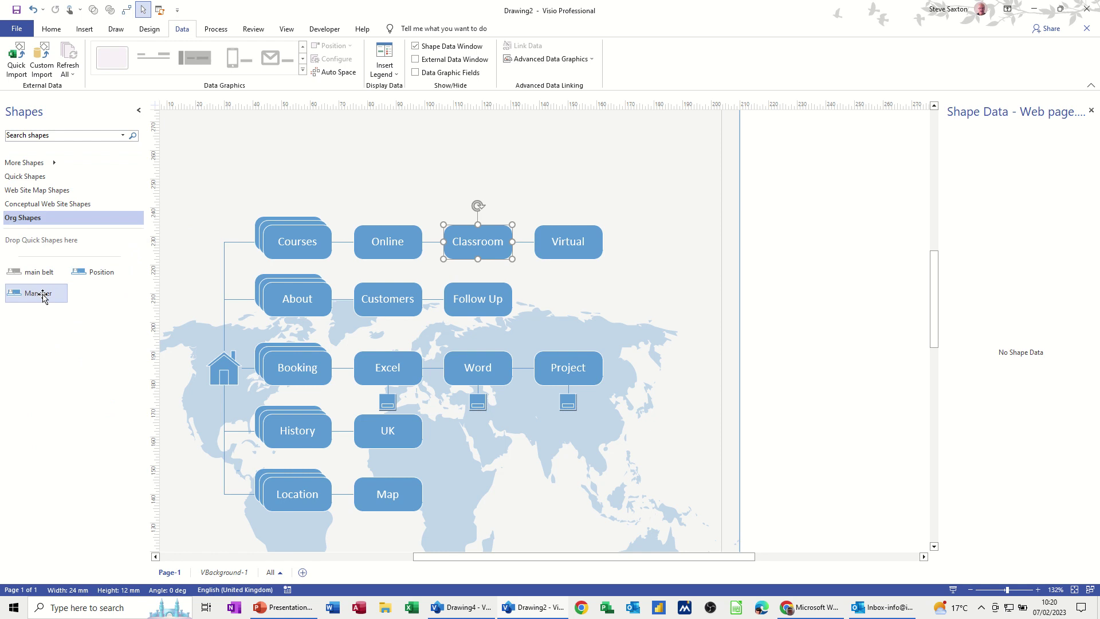
{"action": "left_click", "coordinate": [389, 248]}
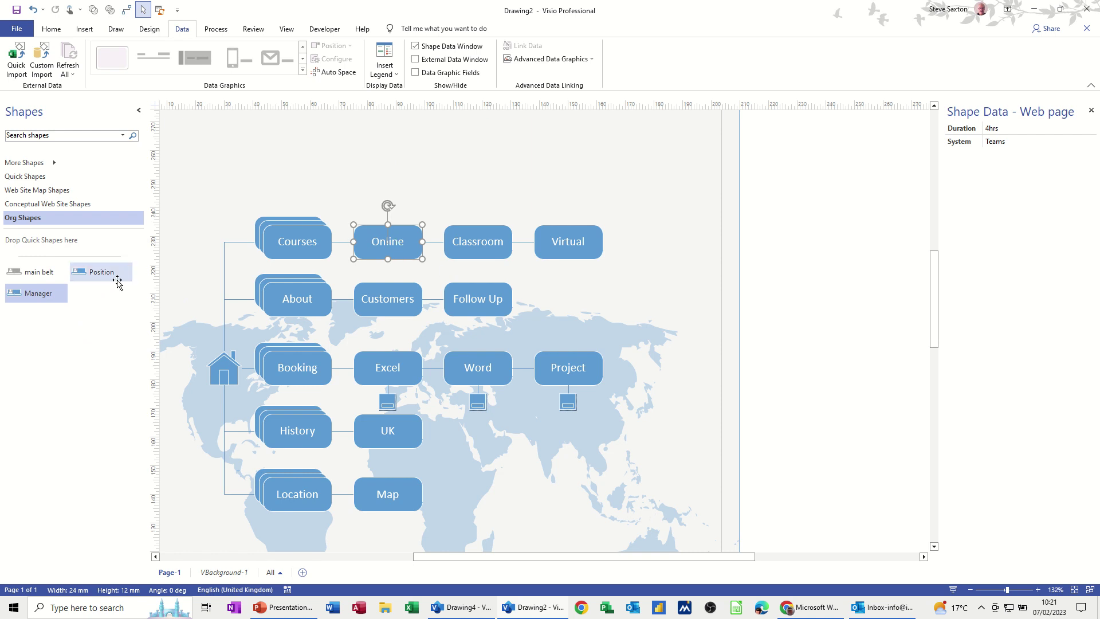
{"action": "left_click", "coordinate": [94, 271], "text": "ctrl"}
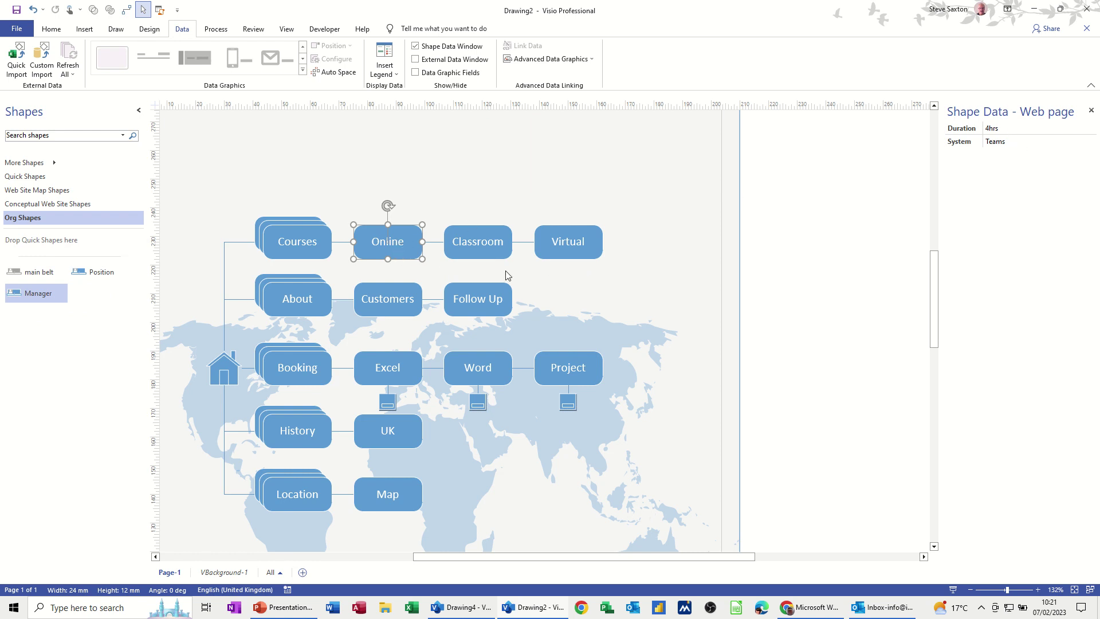
{"action": "left_click_drag", "start_coordinate": [407, 251], "coordinate": [72, 338]}
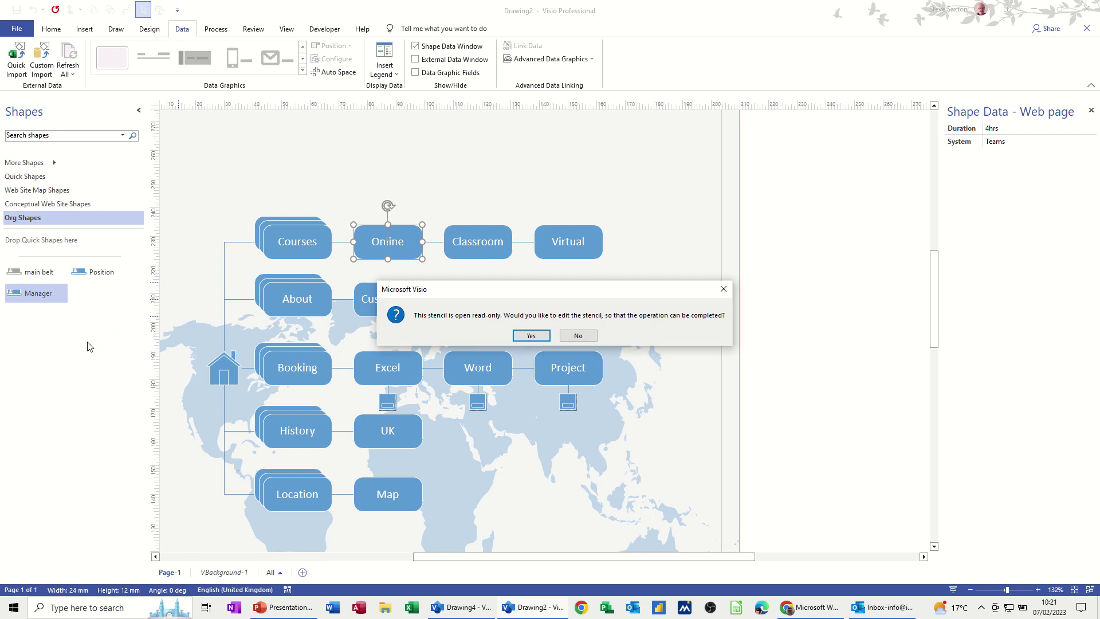
{"action": "left_click", "coordinate": [531, 335]}
Name the new master 'mypage' and drop two copies onto the site map page
{"action": "left_click", "coordinate": [114, 294]}
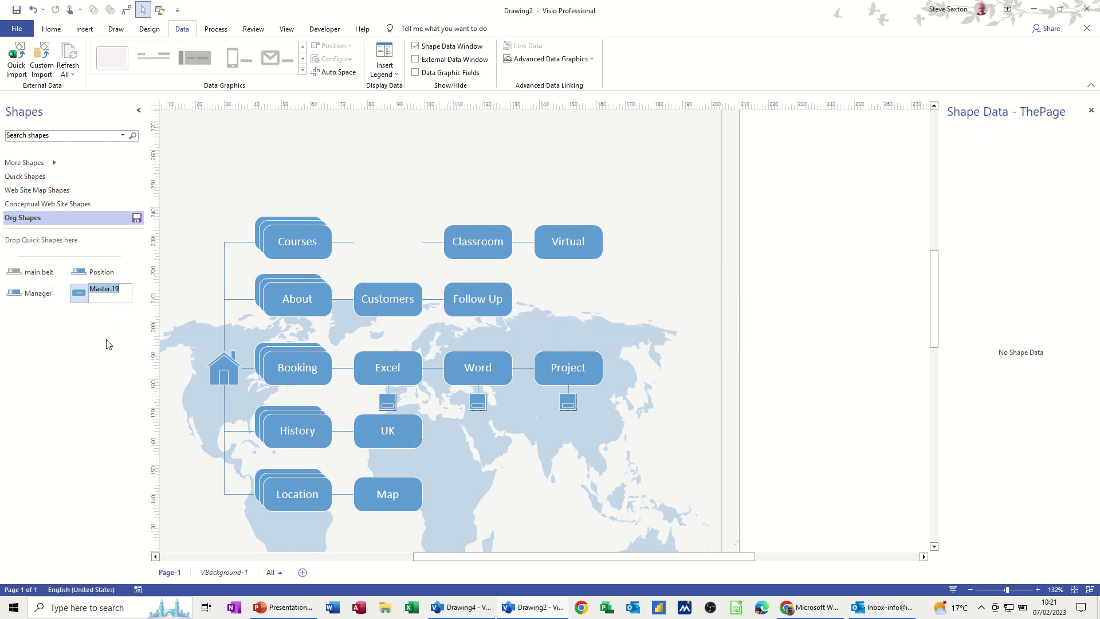
{"action": "type", "text": "mypage"}
{"action": "left_click", "coordinate": [116, 327]}
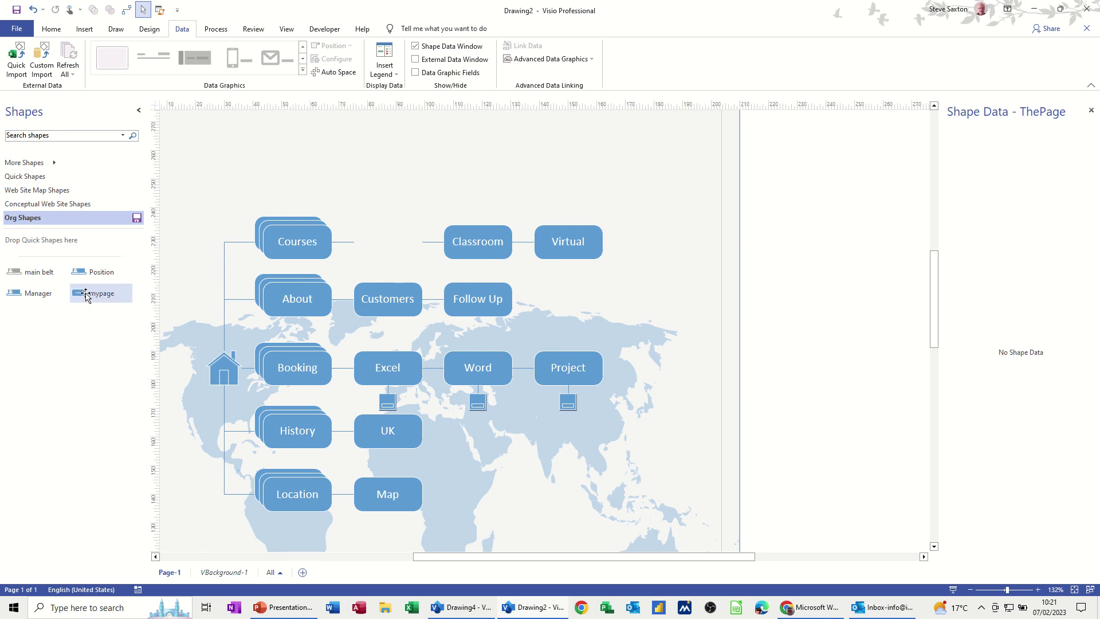
{"action": "left_click_drag", "start_coordinate": [86, 295], "coordinate": [389, 243]}
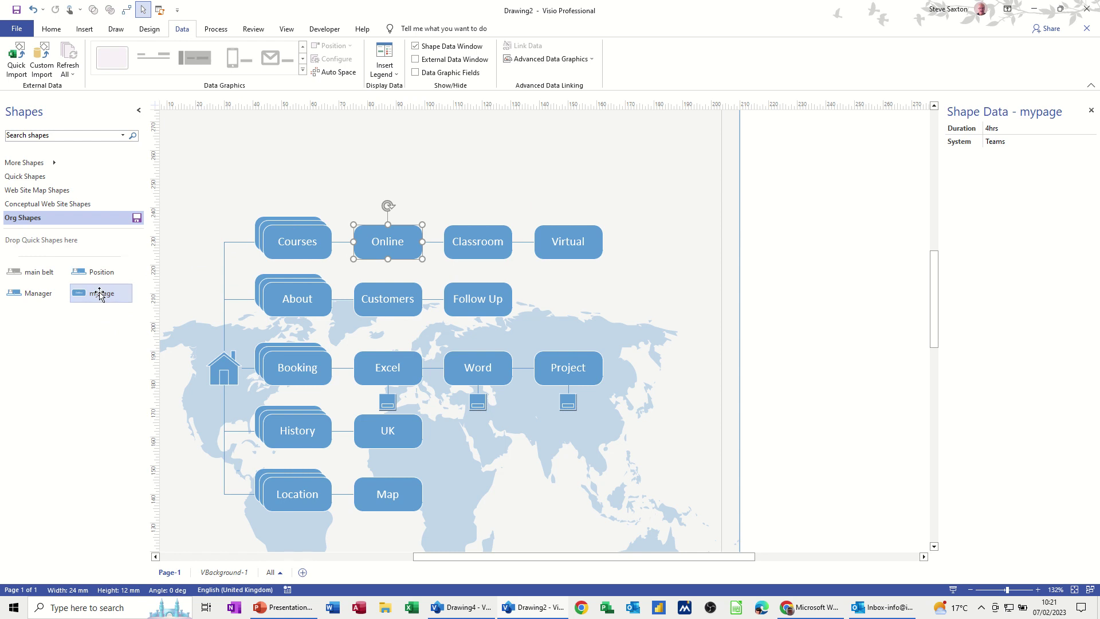
{"action": "left_click_drag", "start_coordinate": [99, 294], "coordinate": [492, 157]}
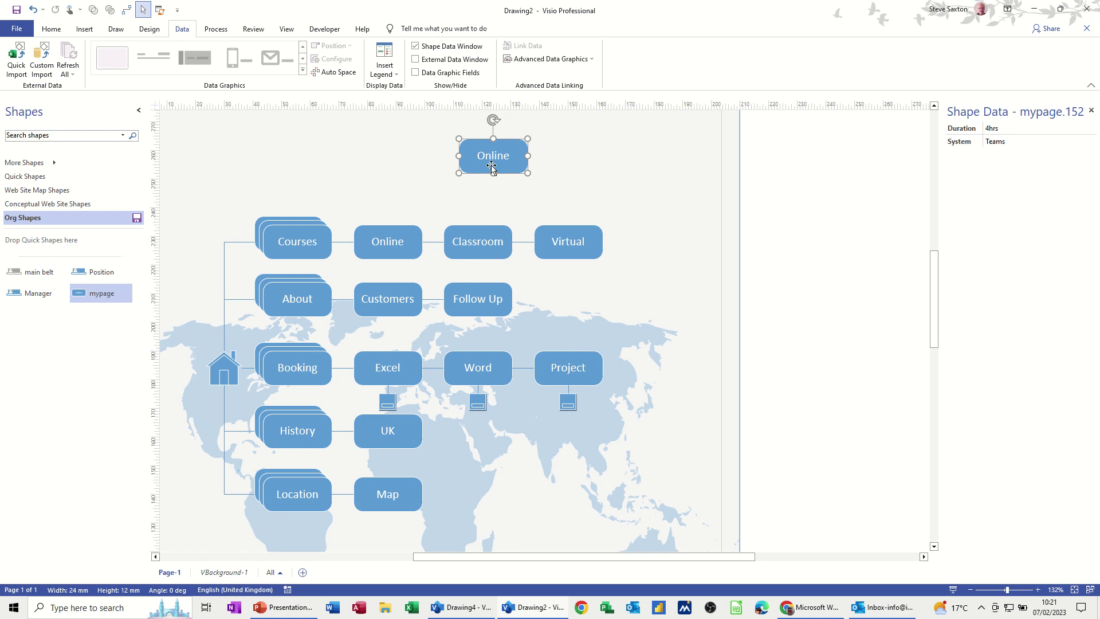
Delete the extra mypage copy sitting above the top row
{"action": "key", "text": "Delete"}
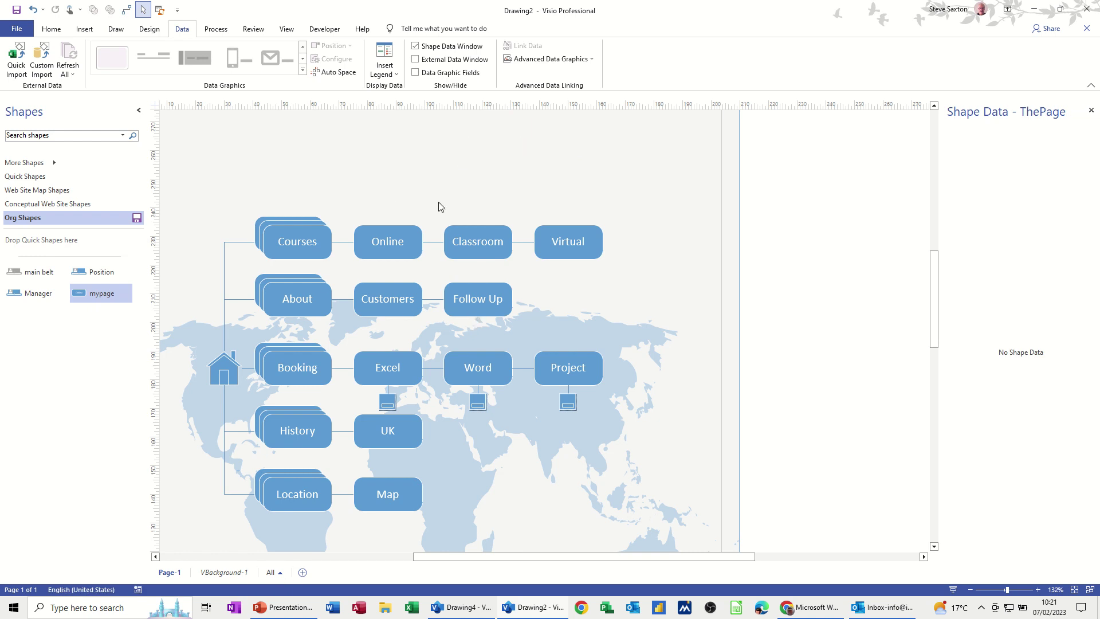
{"action": "scroll", "coordinate": [418, 183], "scroll_direction": "down", "scroll_amount": 1}
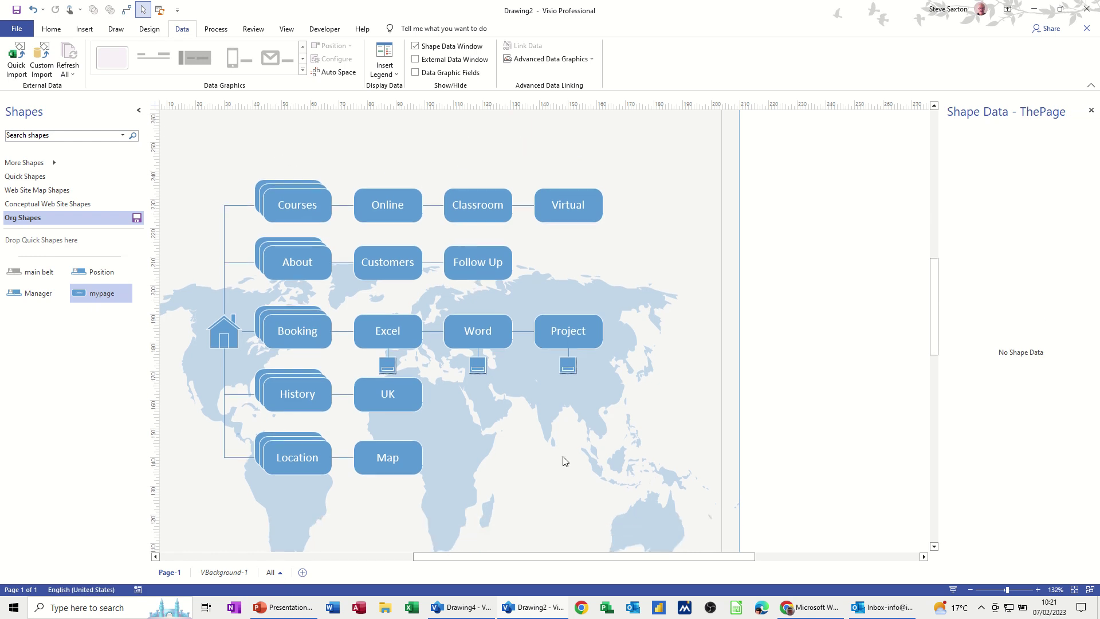